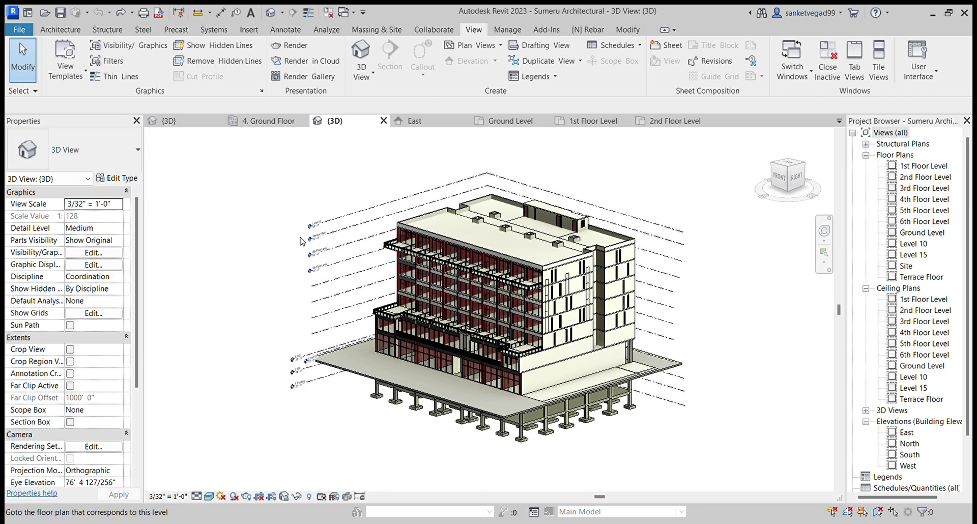
Pan and orbit the building through top-front, front and front-right corner isometric views.
middle_drag(296, 241, 188, 212)
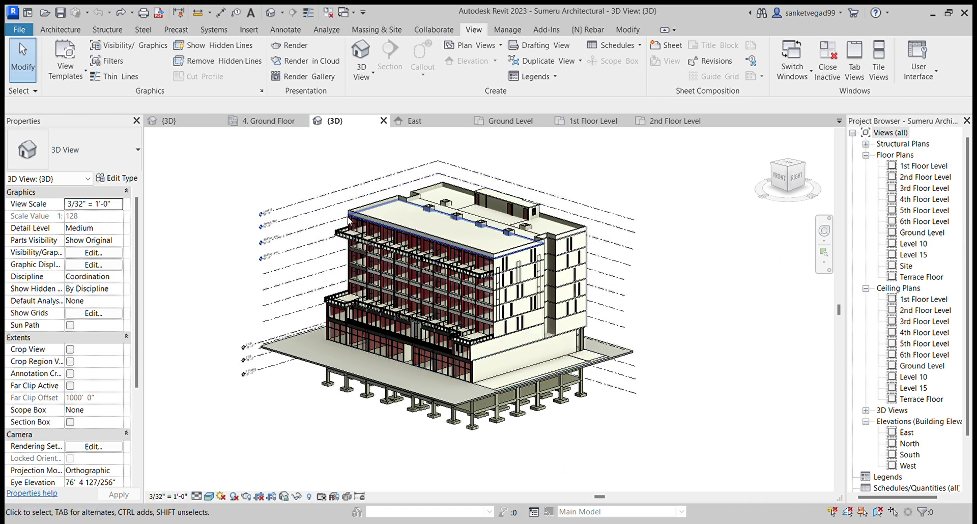
drag(791, 186, 239, 187)
click(798, 173)
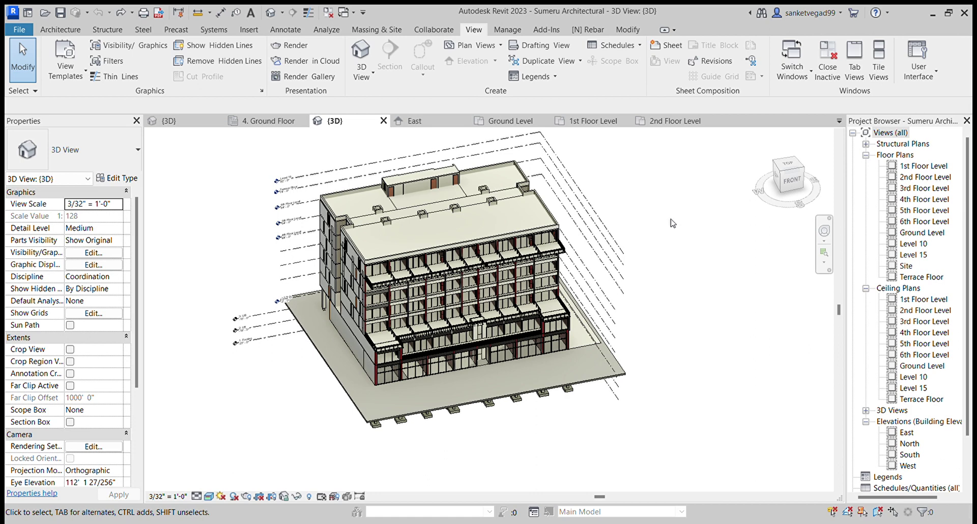
click(788, 180)
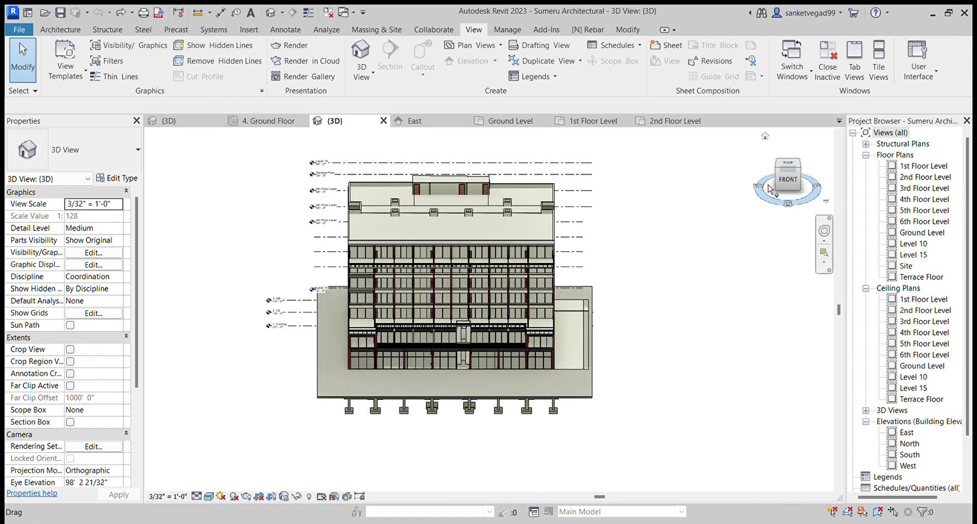
click(792, 191)
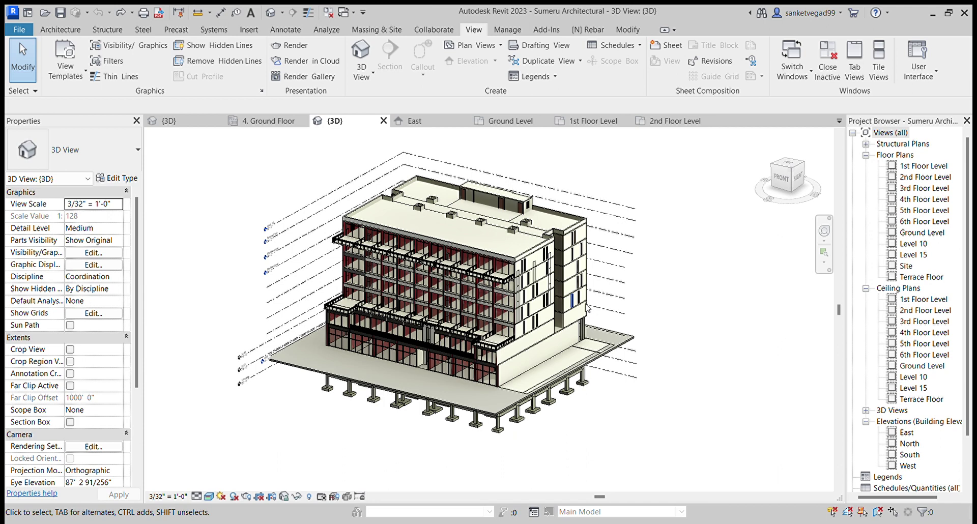
shift+middle_drag(701, 203, 458, 168)
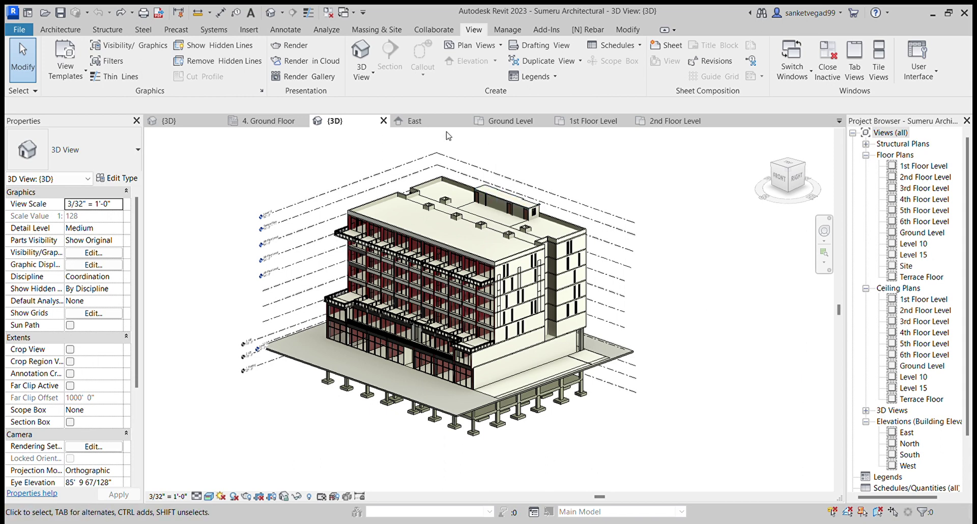
Inspect the building in the East elevation.
click(430, 126)
scroll(755, 267, up, 3)
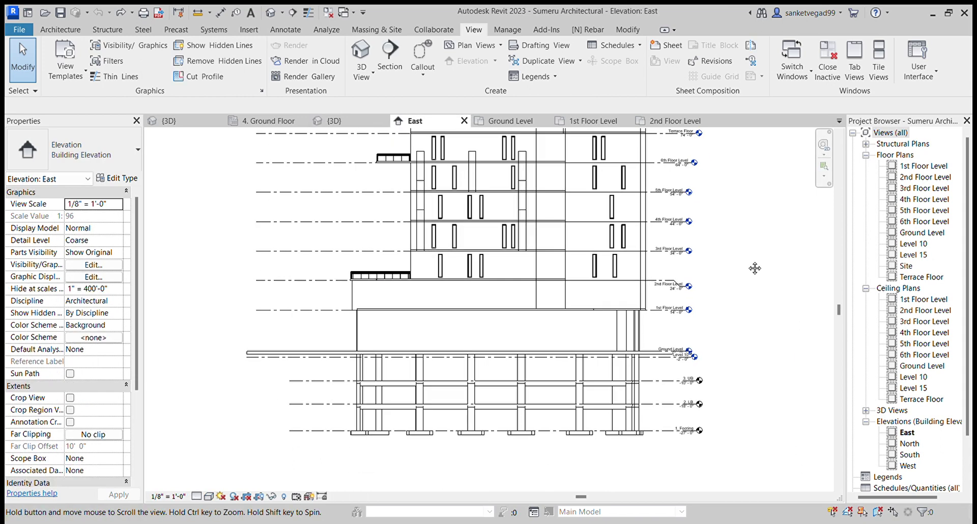
scroll(710, 435, up, 3)
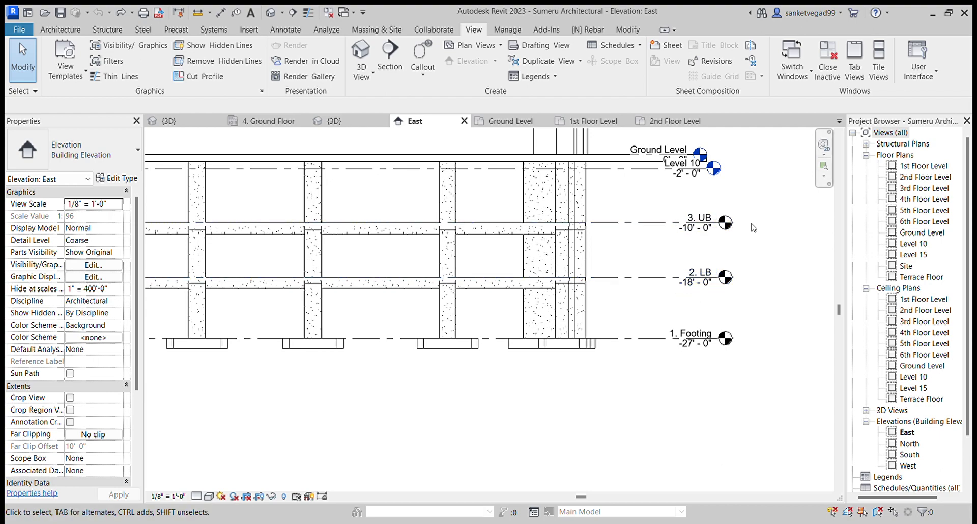
scroll(752, 227, down, 3)
scroll(752, 231, down, 5)
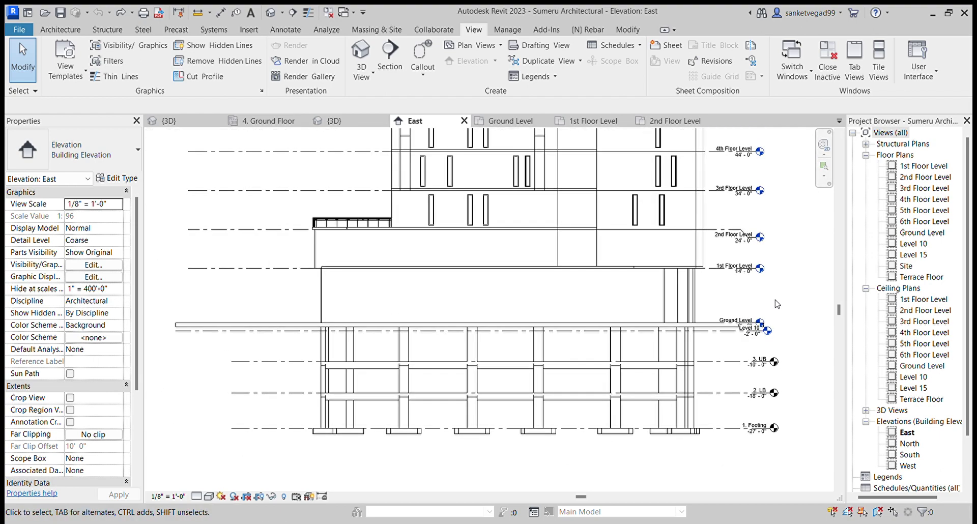
scroll(784, 259, down, 4)
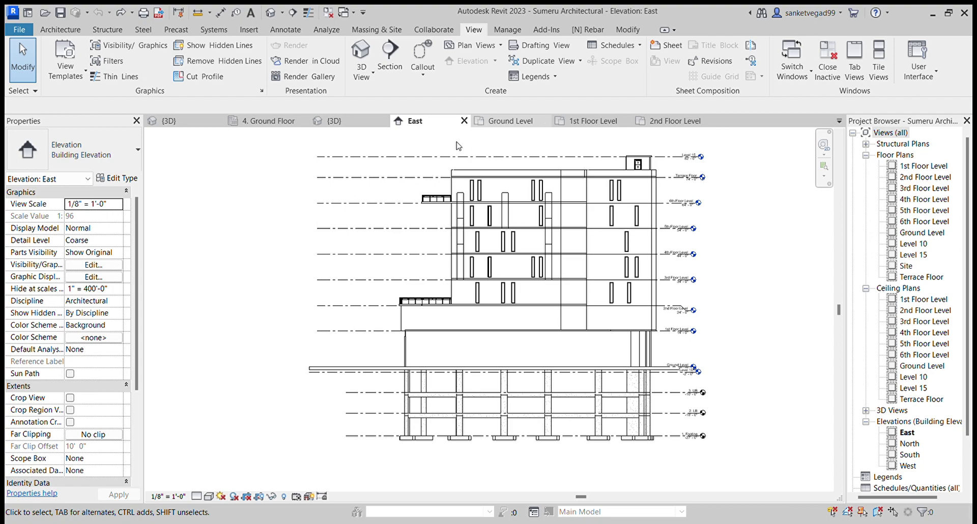
Return to the 3D view and zoom toward the slab corner footings.
click(352, 121)
scroll(558, 432, up, 5)
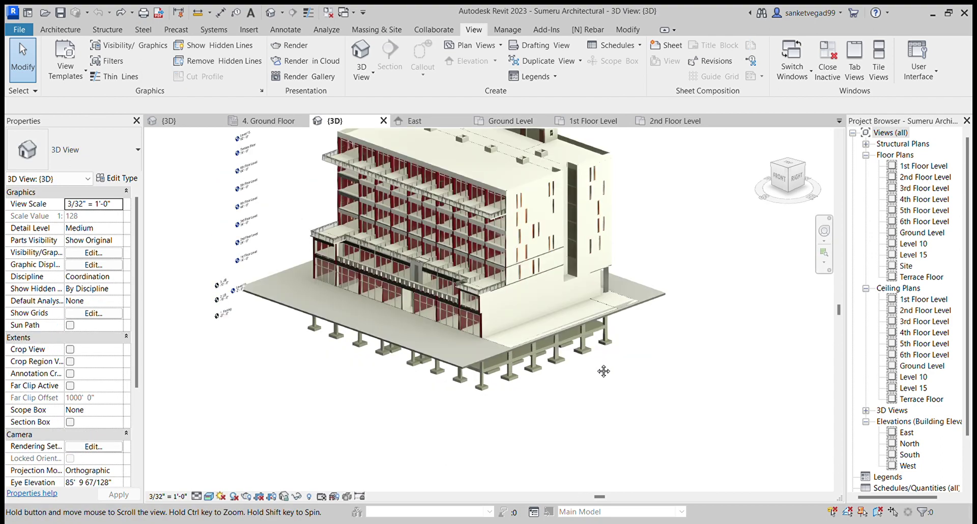
middle_drag(531, 415, 497, 338)
scroll(509, 351, up, 3)
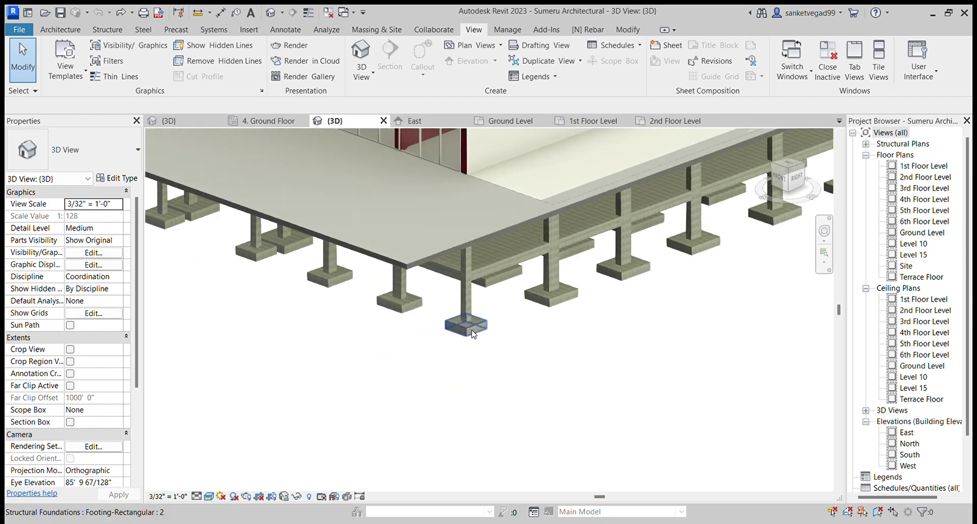
Show the Architecture tools while examining the rectangular footings under the slab.
click(75, 32)
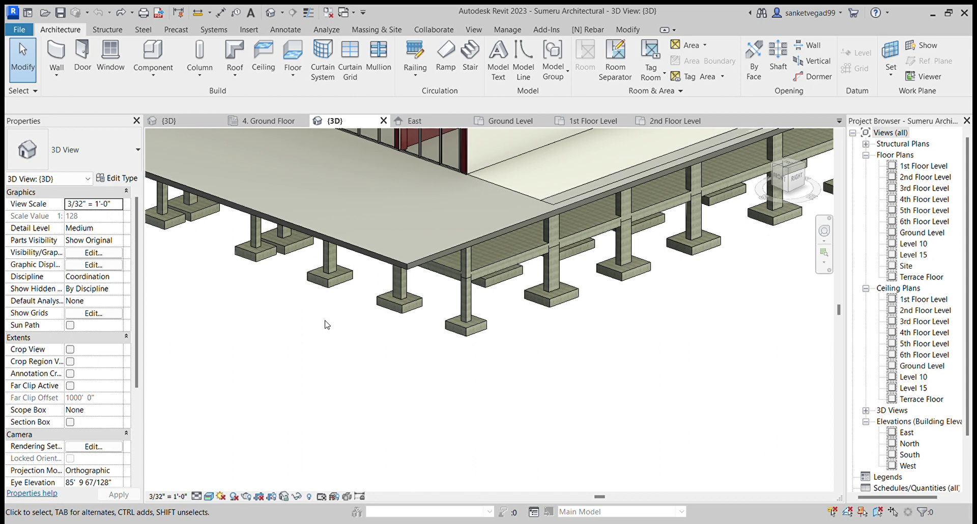
middle_drag(493, 344, 498, 384)
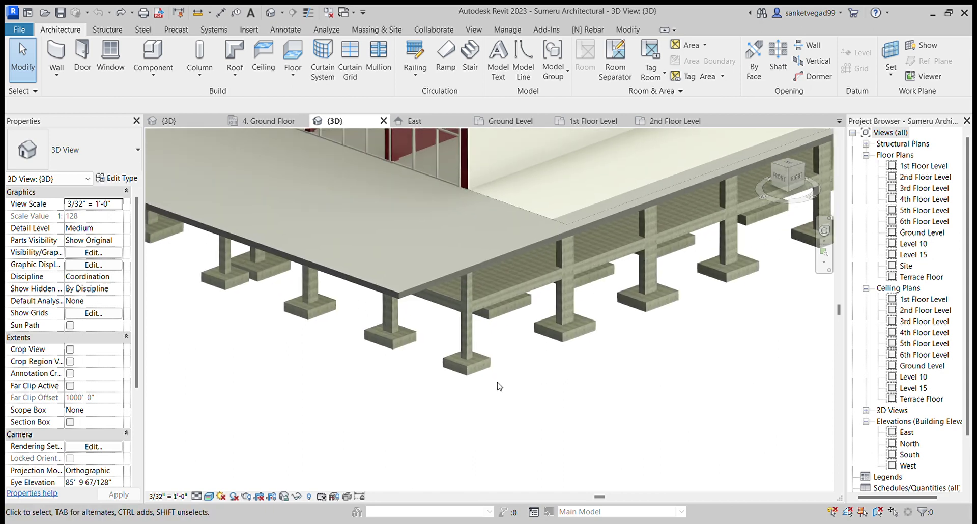
scroll(498, 385, up, 1)
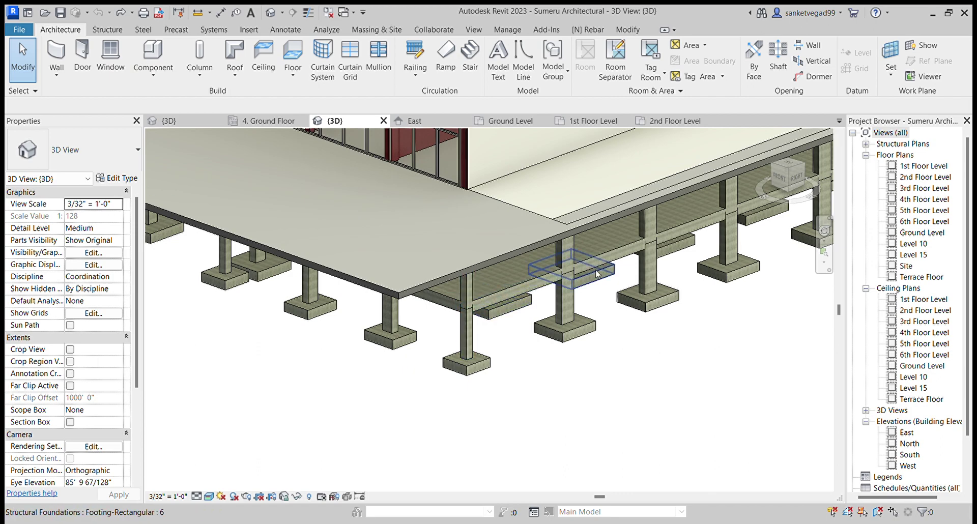
scroll(580, 369, down, 2)
middle_drag(671, 418, 730, 449)
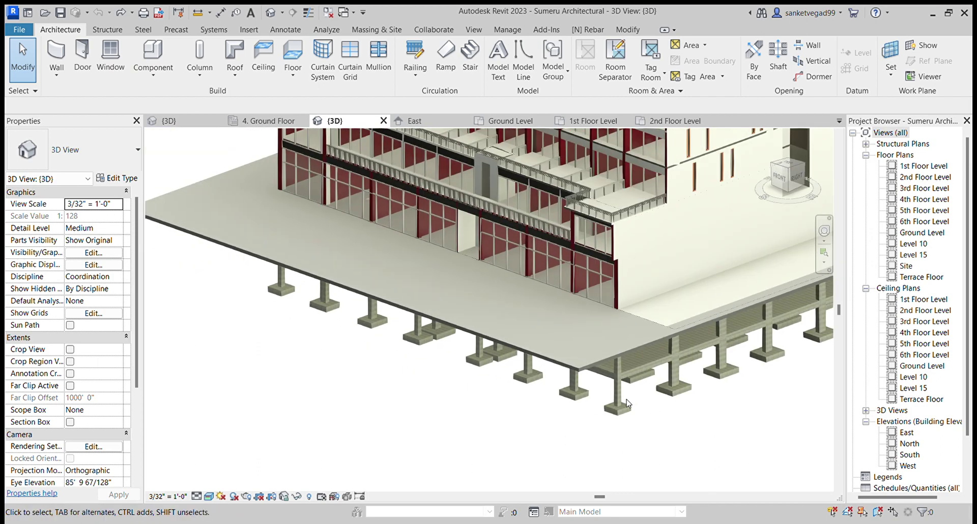
click(571, 386)
middle_drag(539, 405, 519, 400)
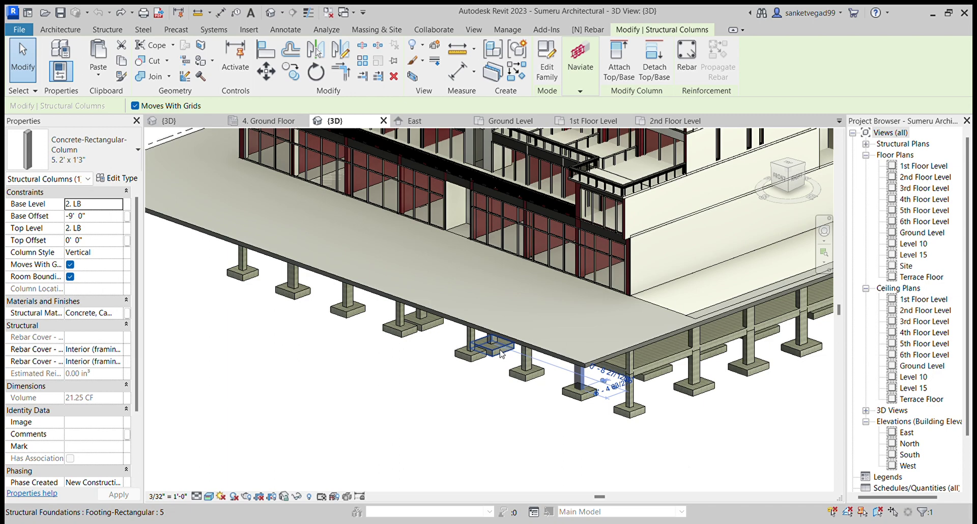
scroll(383, 375, down, 2)
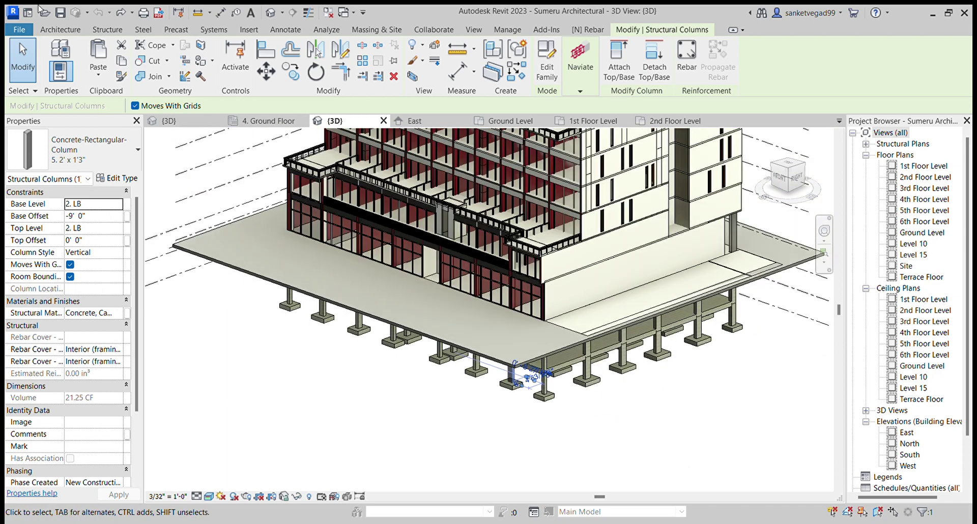
click(58, 30)
click(96, 31)
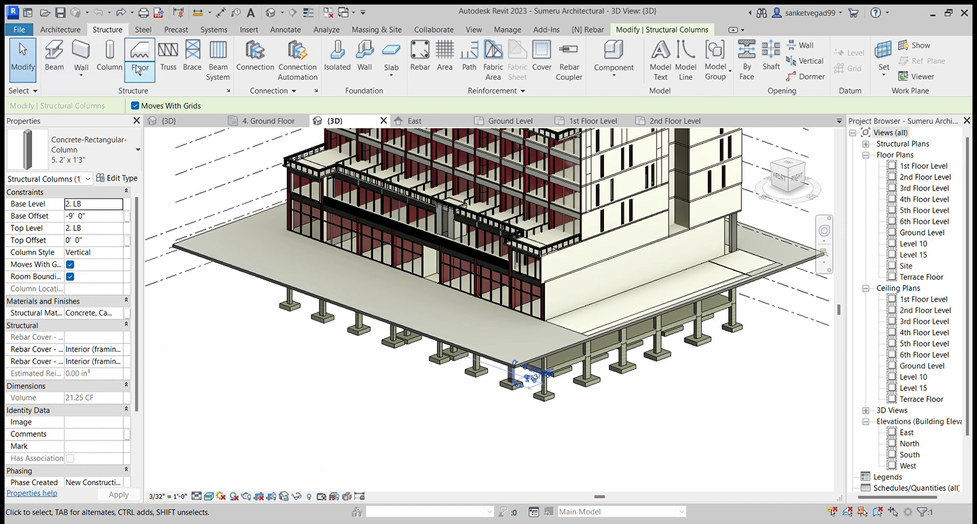
click(60, 30)
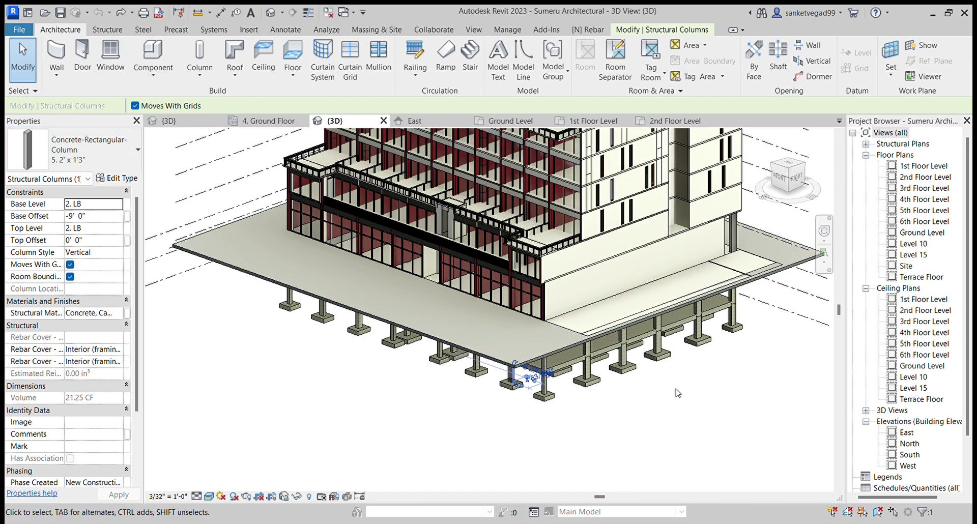
shift+middle_drag(686, 420, 503, 443)
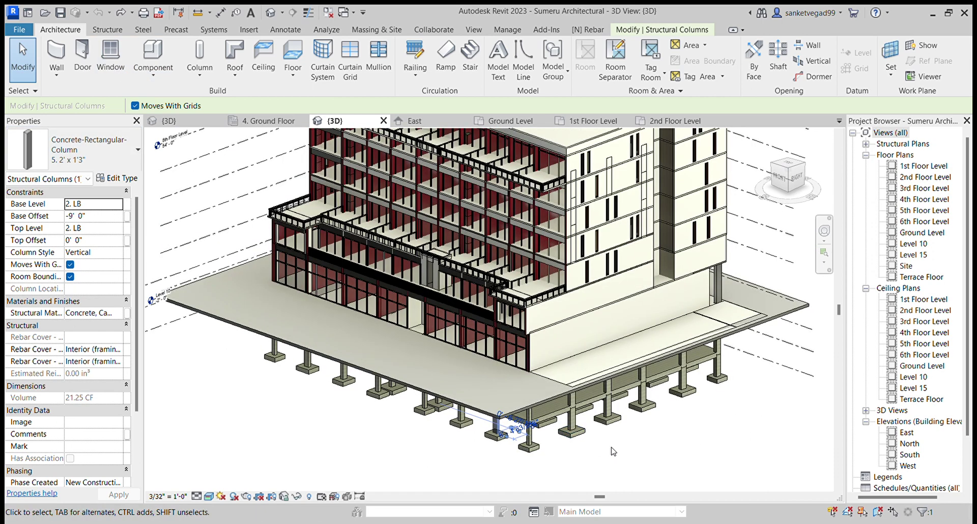
click(503, 451)
middle_drag(233, 393, 260, 396)
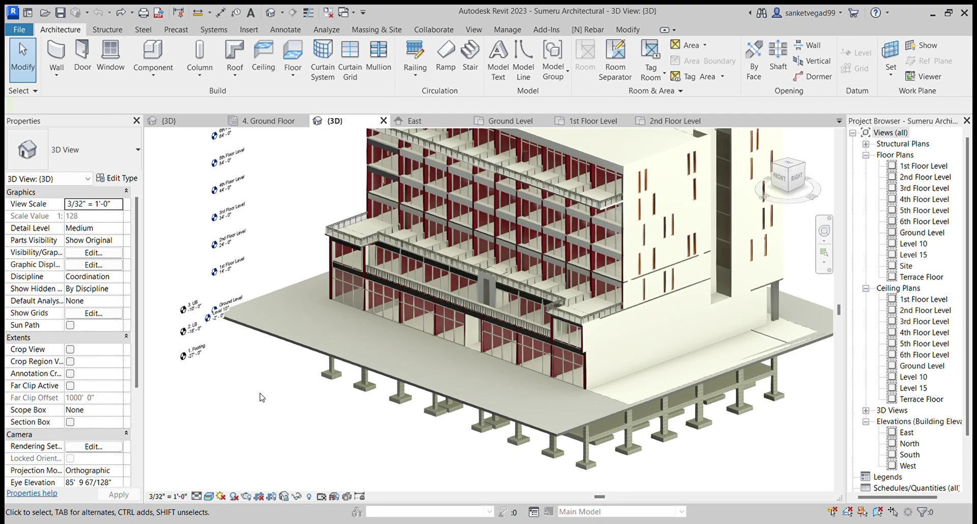
Start and cancel the Wall tool, then switch to the Ground Level floor plan.
scroll(188, 272, up, 3)
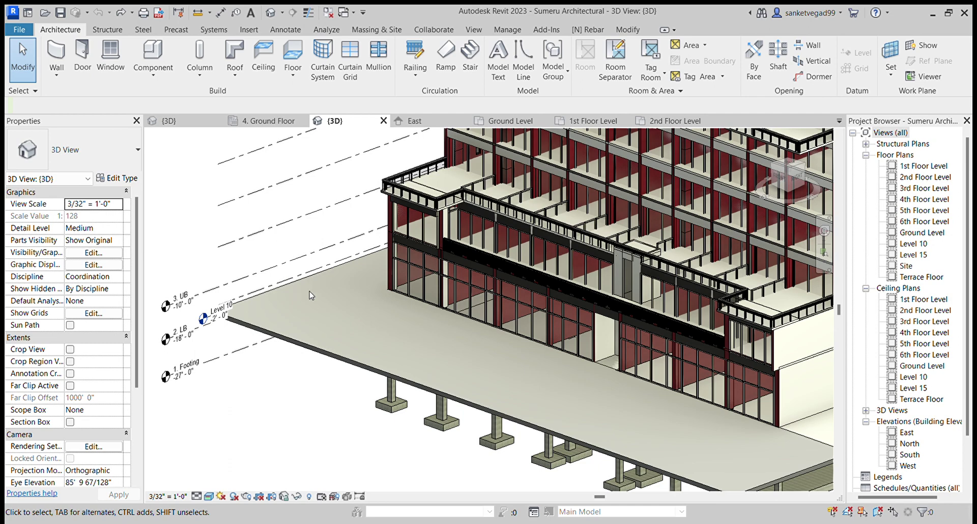
click(45, 62)
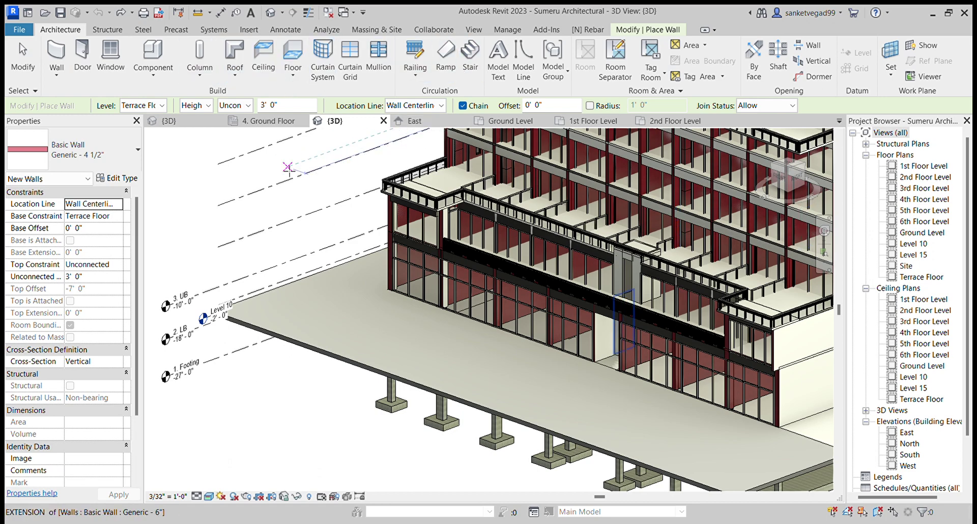
key(Escape)
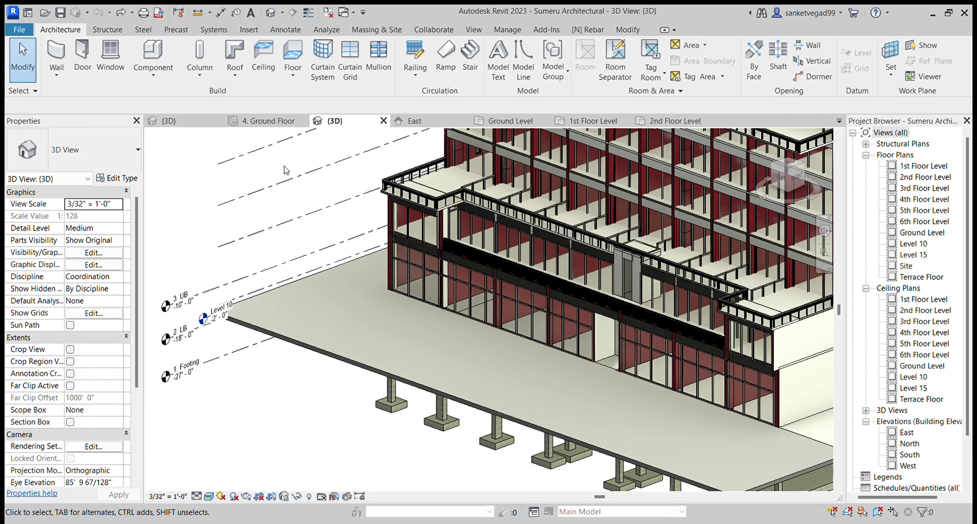
click(493, 124)
scroll(708, 237, up, 3)
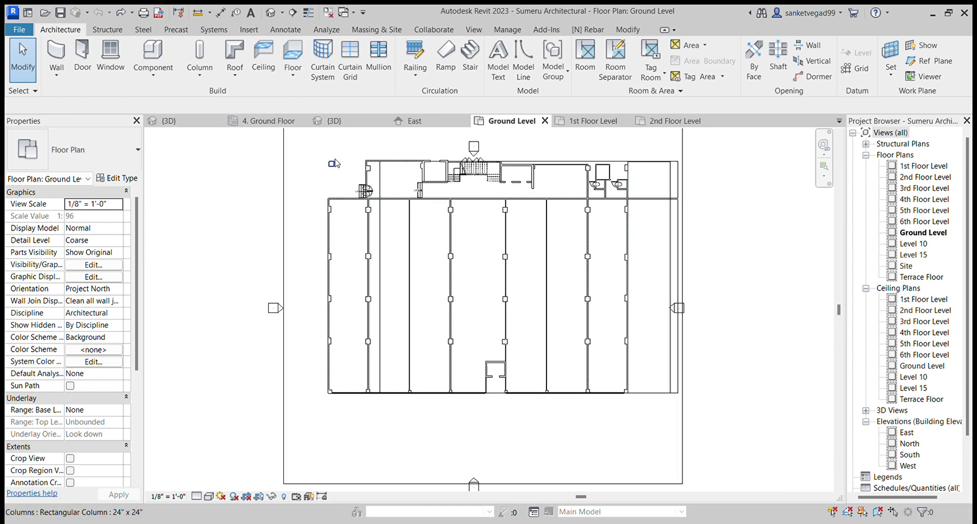
scroll(348, 214, up, 5)
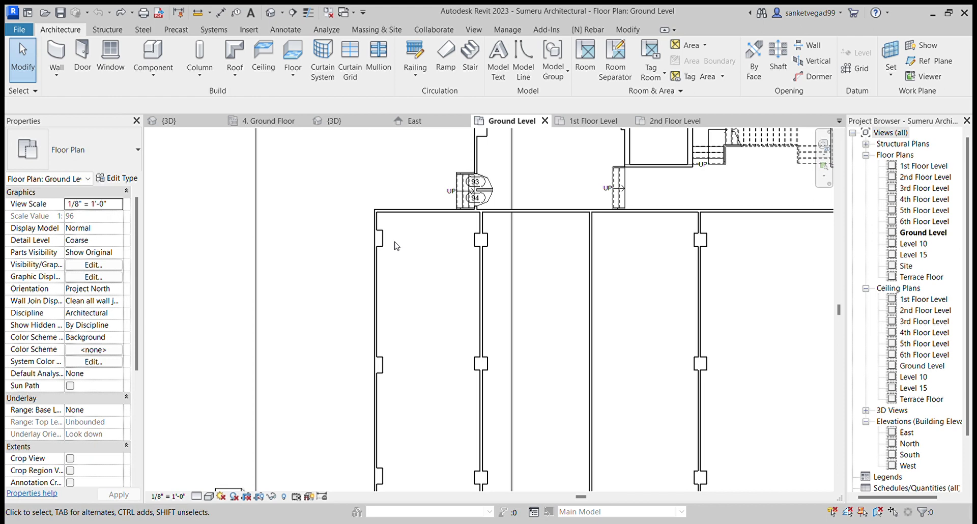
scroll(402, 281, down, 2)
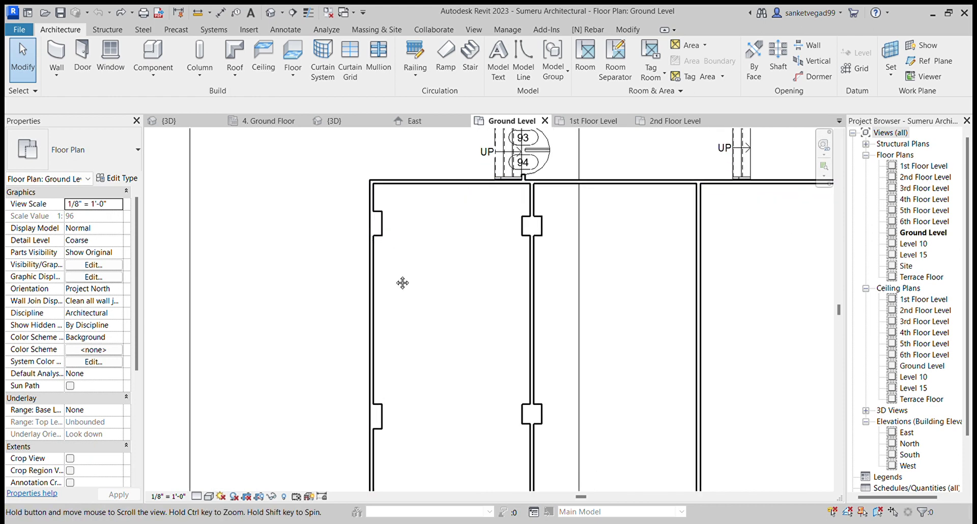
middle_drag(401, 281, 411, 238)
scroll(427, 257, down, 3)
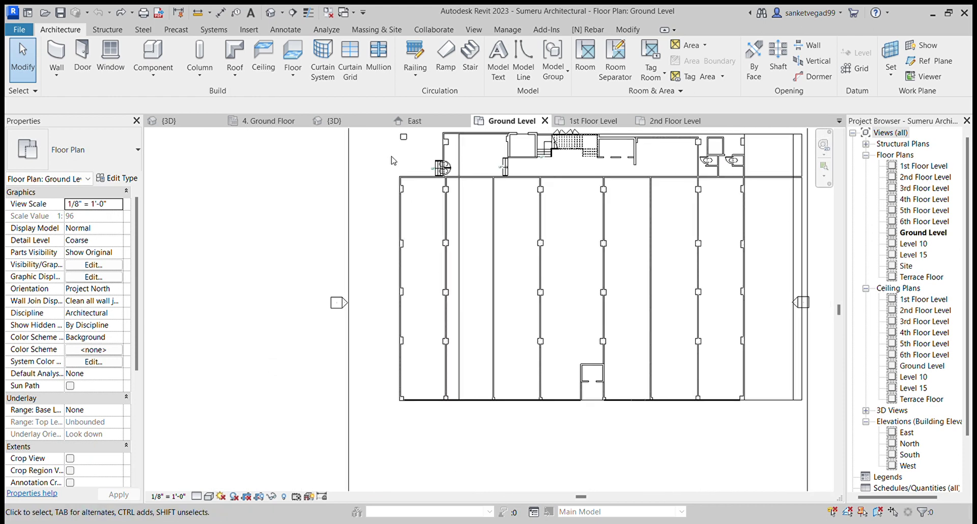
scroll(423, 260, up, 3)
scroll(371, 241, down, 4)
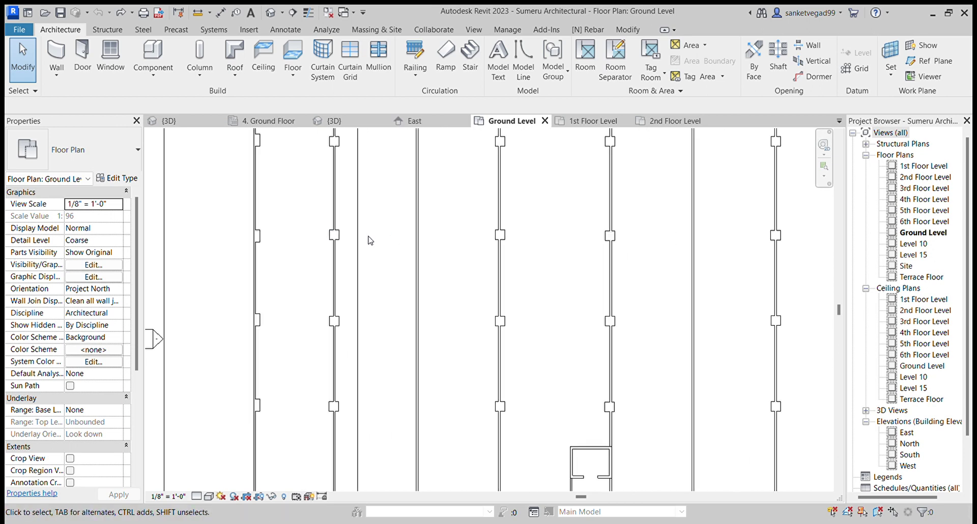
scroll(481, 310, up, 2)
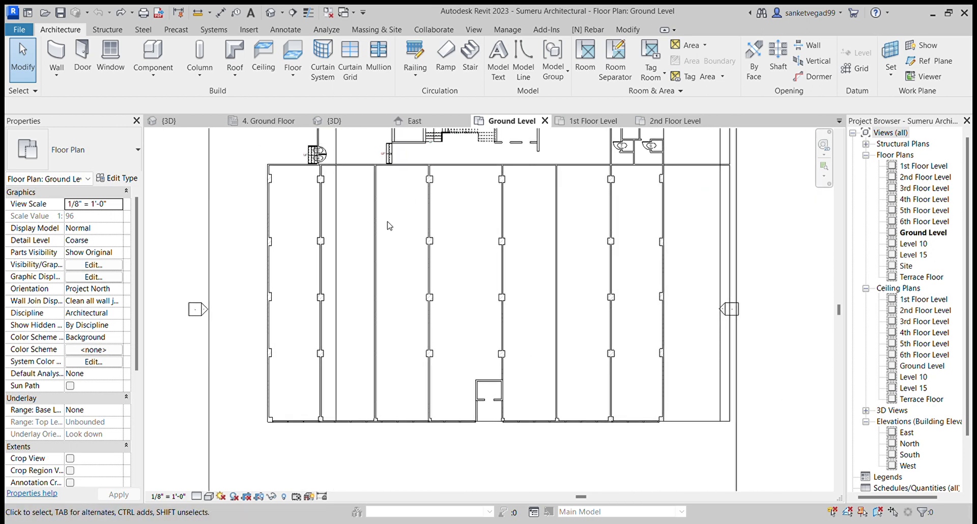
scroll(415, 248, up, 1)
scroll(249, 199, down, 3)
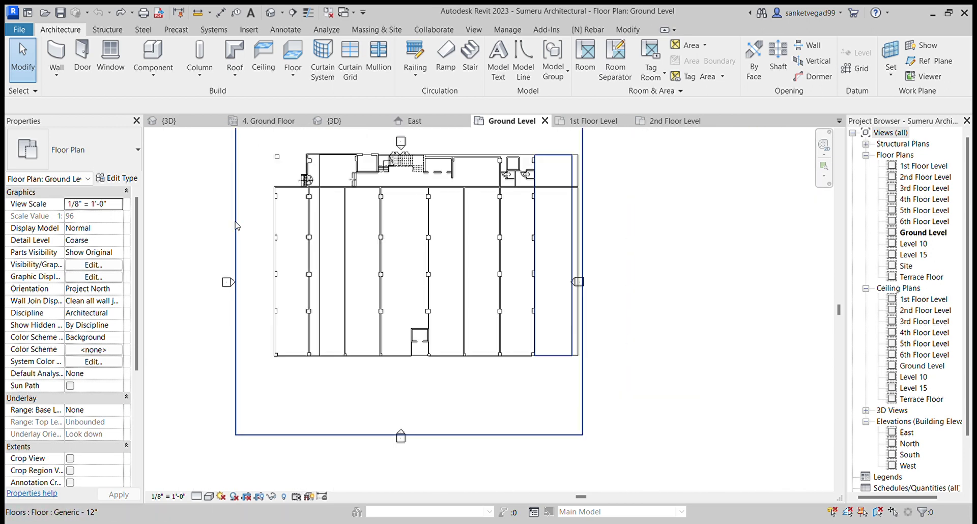
scroll(481, 244, up, 2)
middle_drag(482, 242, 522, 264)
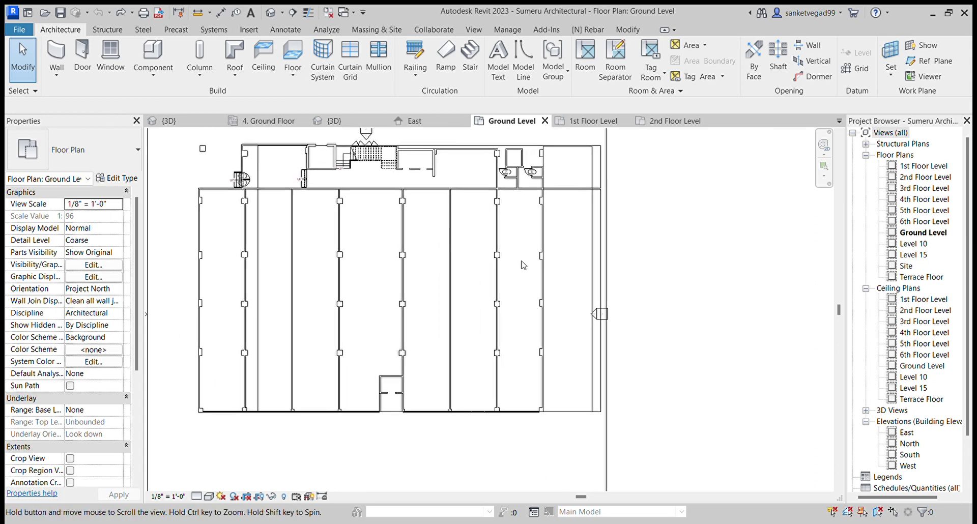
scroll(513, 219, up, 1)
middle_drag(513, 218, 539, 232)
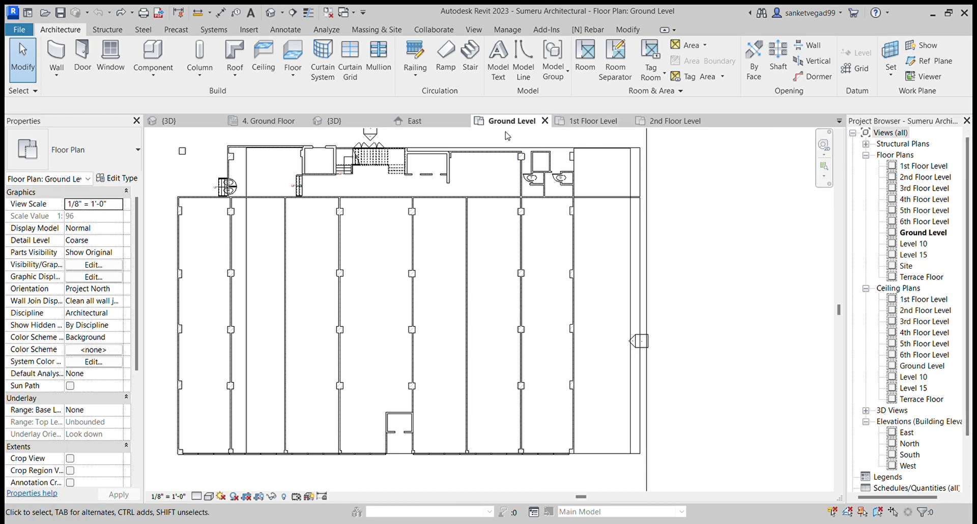
Open the 1st Floor Level plan and zoom in around the stair core.
click(598, 126)
scroll(596, 249, up, 2)
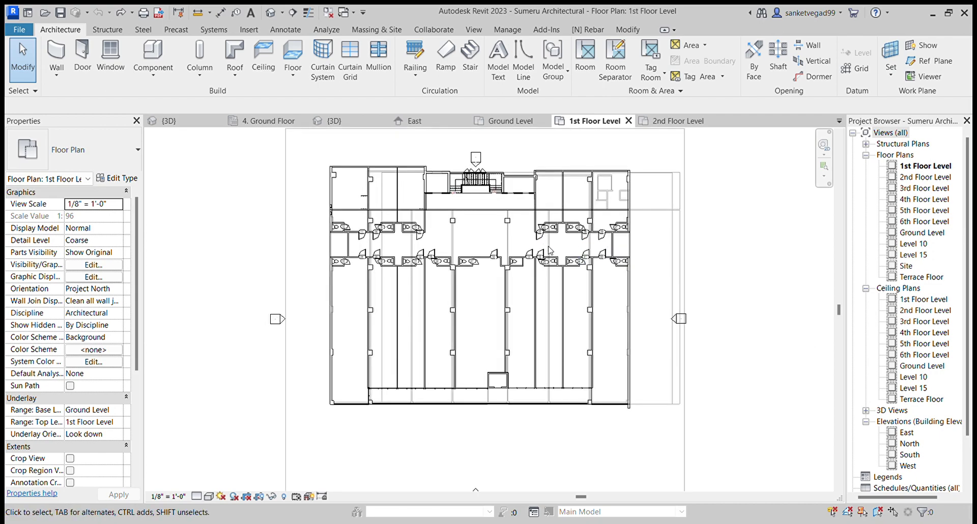
middle_drag(597, 250, 543, 232)
scroll(542, 231, up, 1)
middle_drag(402, 271, 493, 270)
middle_drag(402, 290, 430, 292)
scroll(384, 210, up, 1)
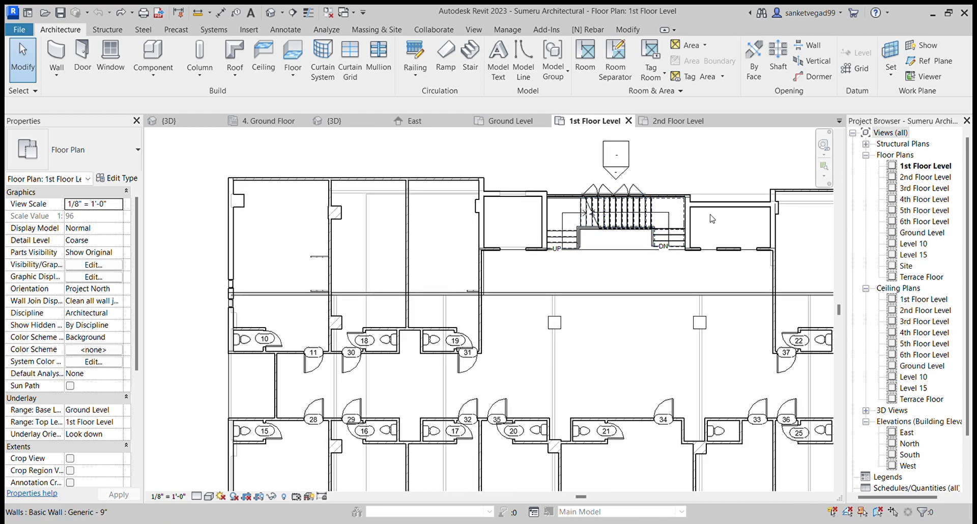
Inspect the rooms near door 21 up close.
scroll(636, 200, down, 3)
scroll(627, 207, up, 2)
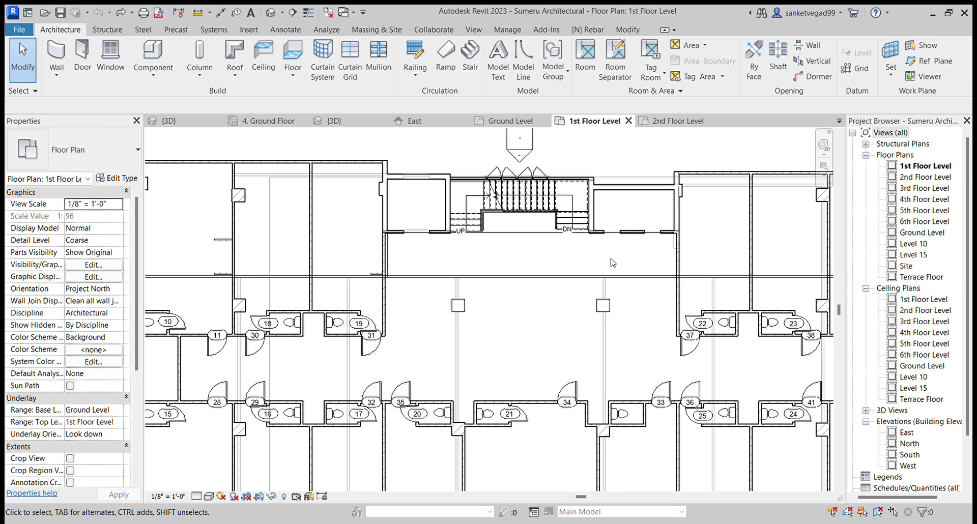
scroll(613, 260, down, 2)
middle_drag(630, 268, 620, 243)
scroll(534, 275, up, 4)
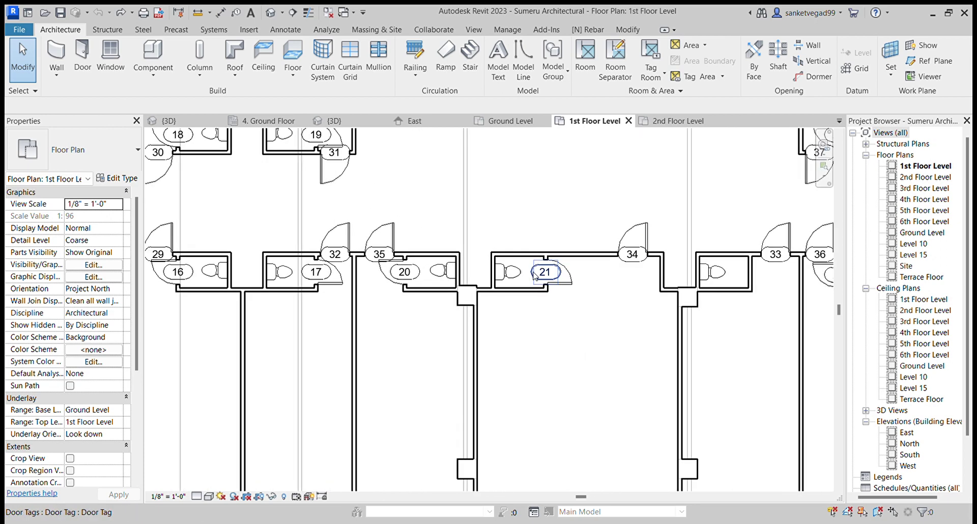
scroll(507, 276, up, 1)
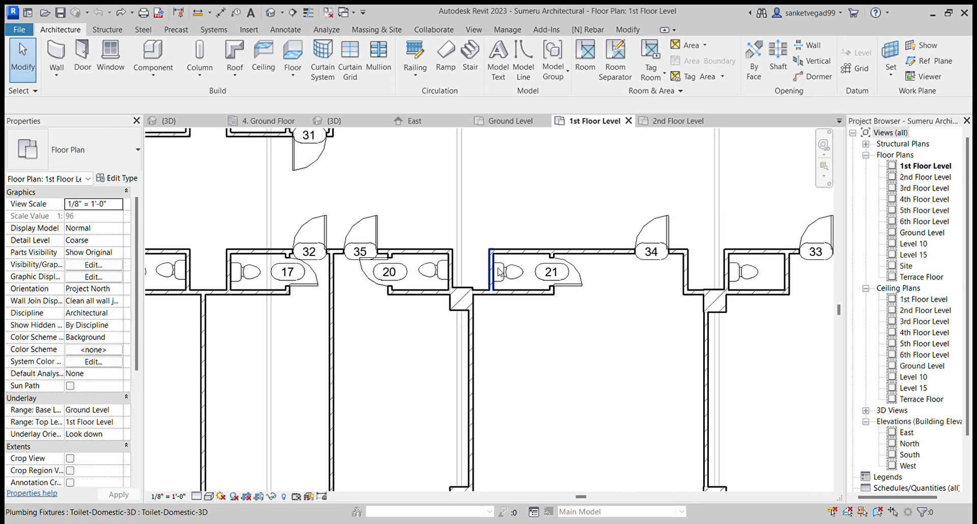
scroll(552, 326, down, 5)
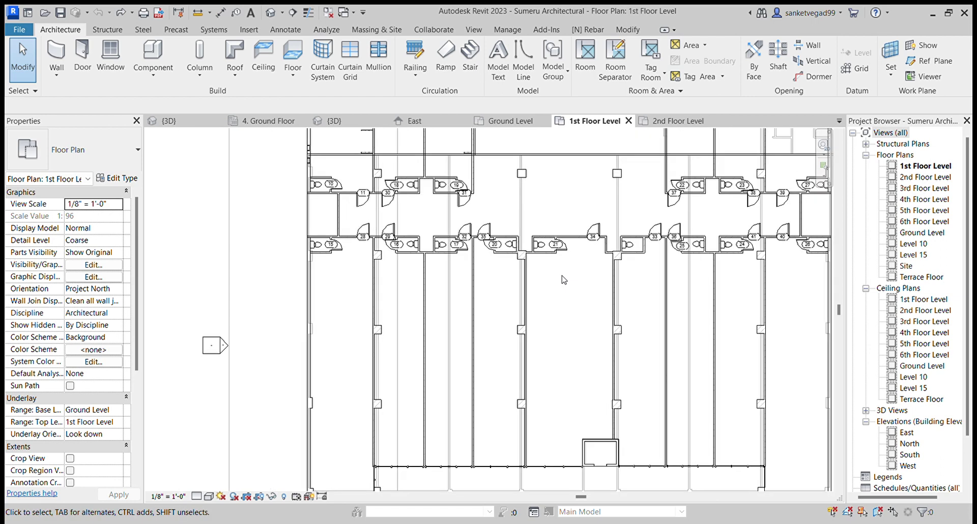
scroll(561, 304, down, 2)
Look over the 2nd Floor Level plan, then go back to the {3D} view.
key(ctrl+Tab)
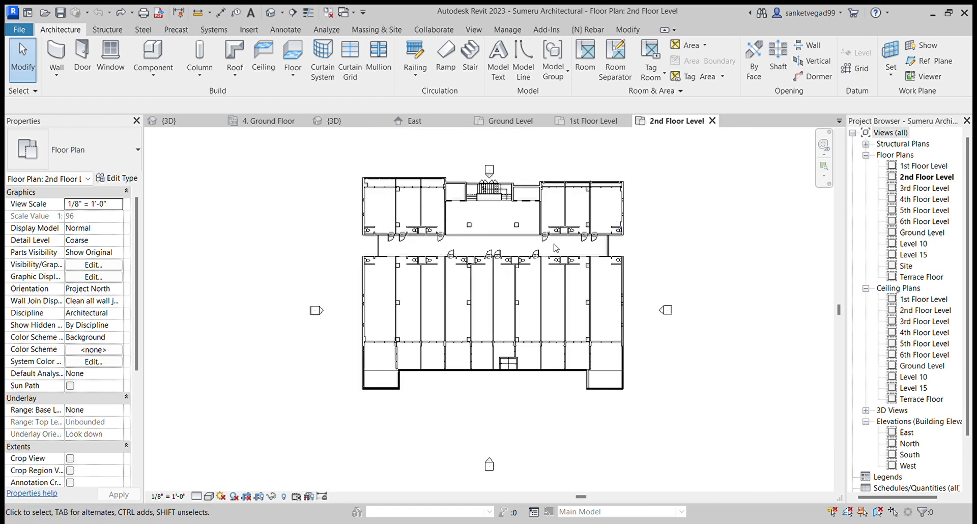
scroll(356, 249, up, 2)
middle_drag(509, 250, 471, 251)
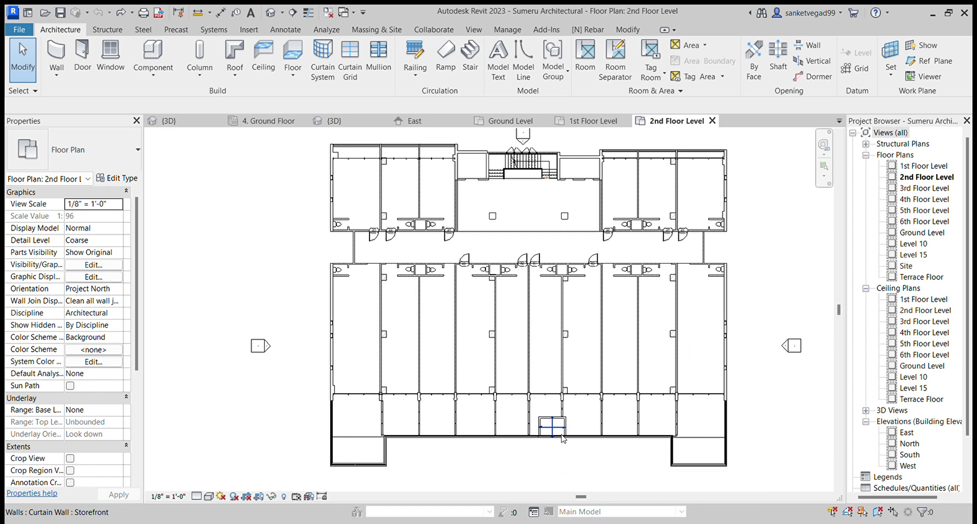
scroll(583, 423, down, 1)
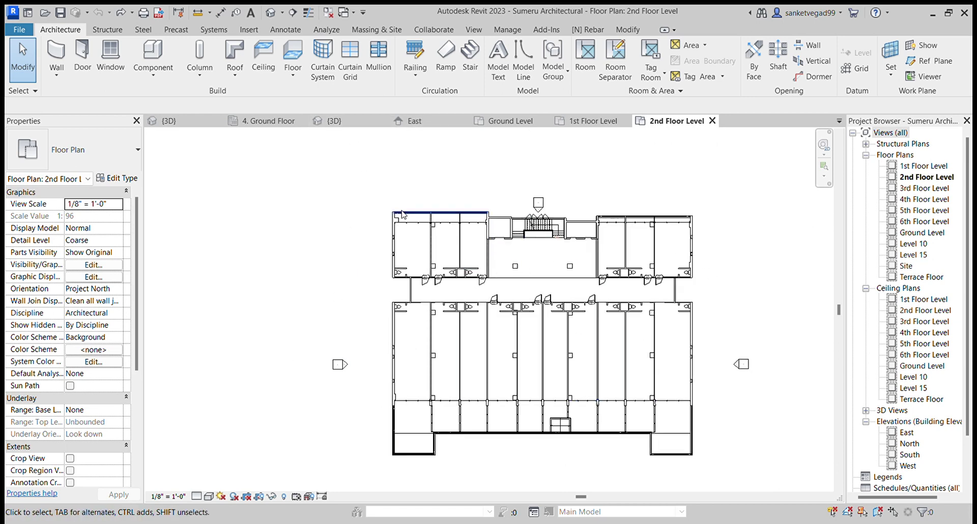
scroll(402, 214, up, 3)
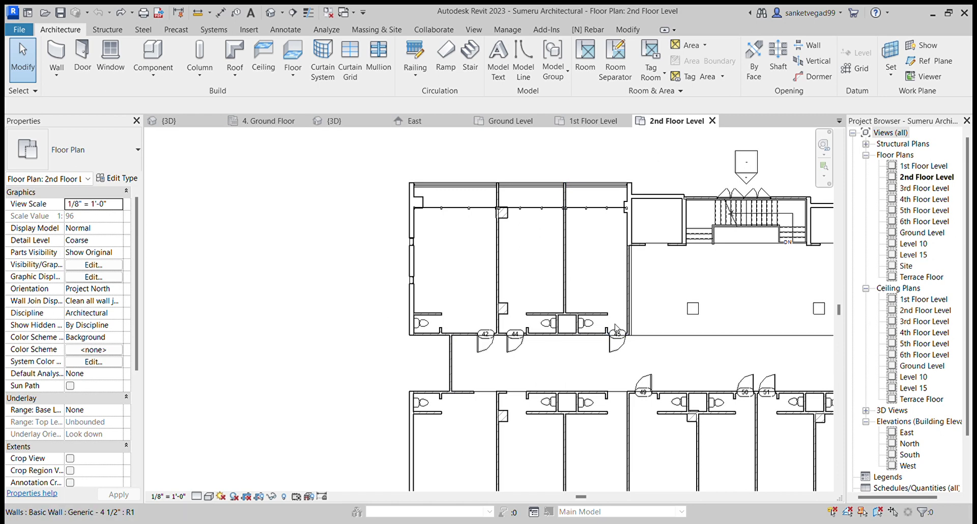
scroll(616, 329, down, 2)
click(351, 123)
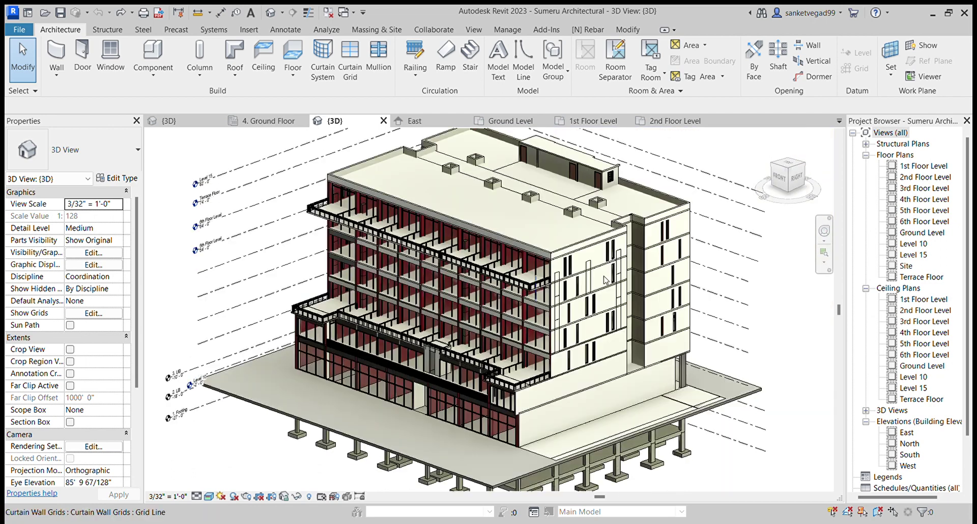
Frame the whole six-storey building with its level planes up to Level 15.
middle_drag(777, 292, 779, 284)
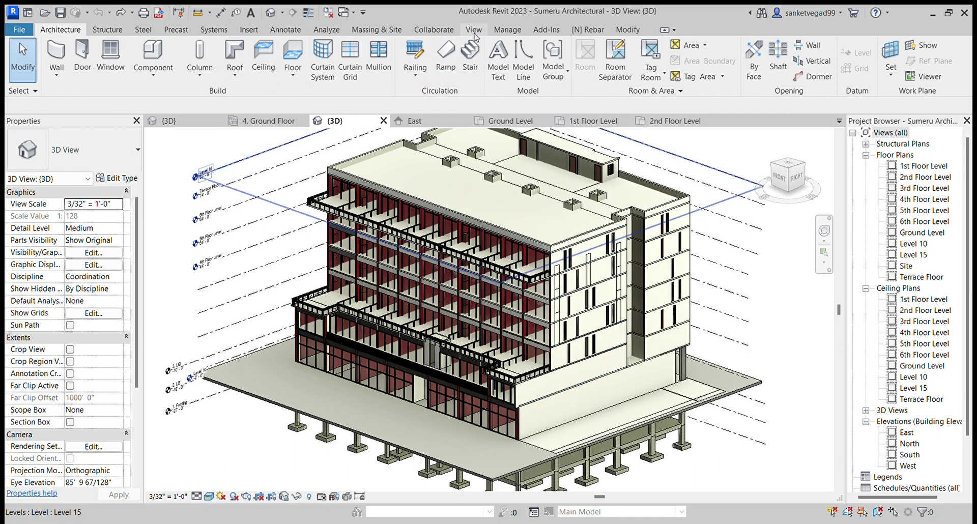
click(626, 30)
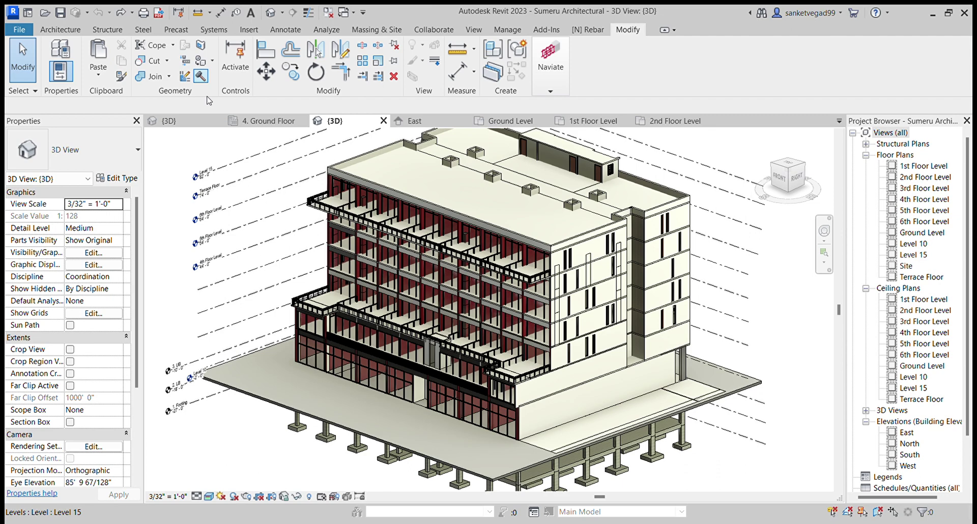
scroll(733, 173, down, 3)
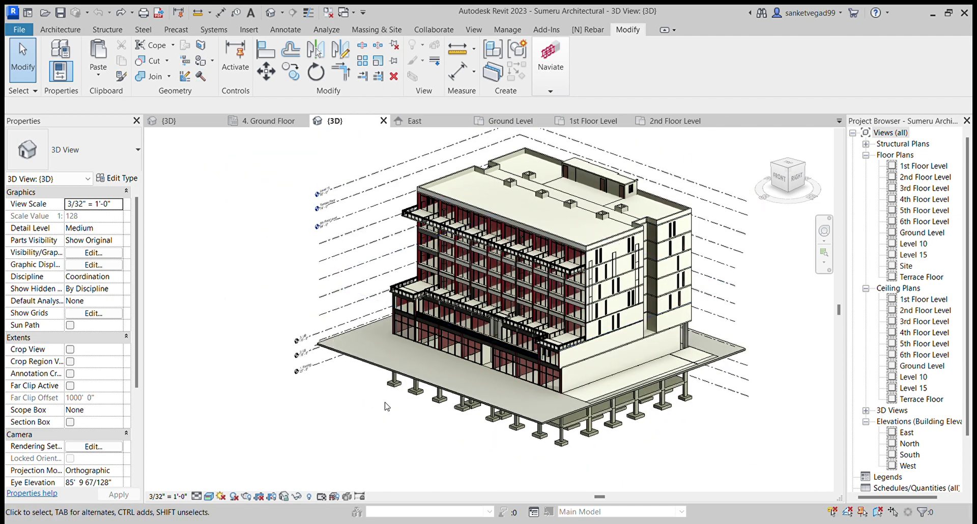
middle_drag(659, 187, 630, 210)
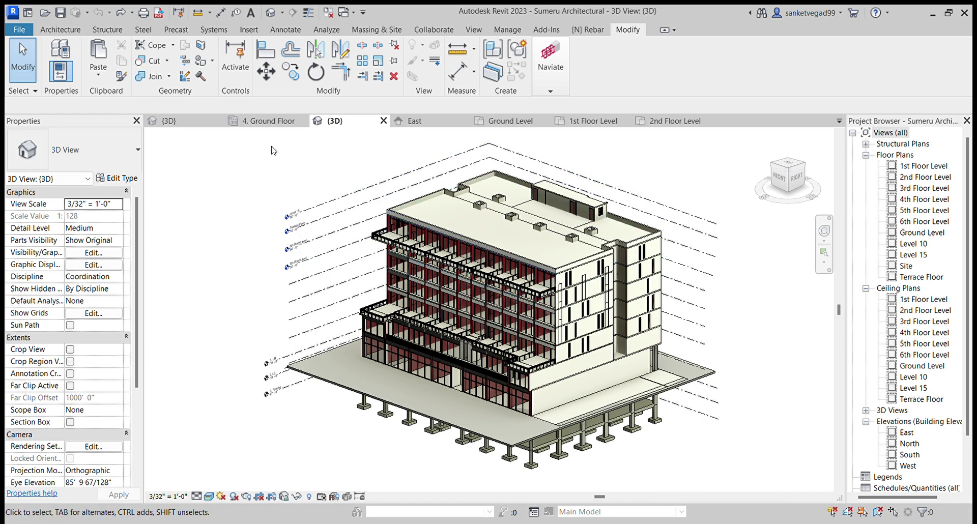
Open the Sumeru Structural {3D} view, zoom out and orbit to reveal the column-beam frame.
click(186, 121)
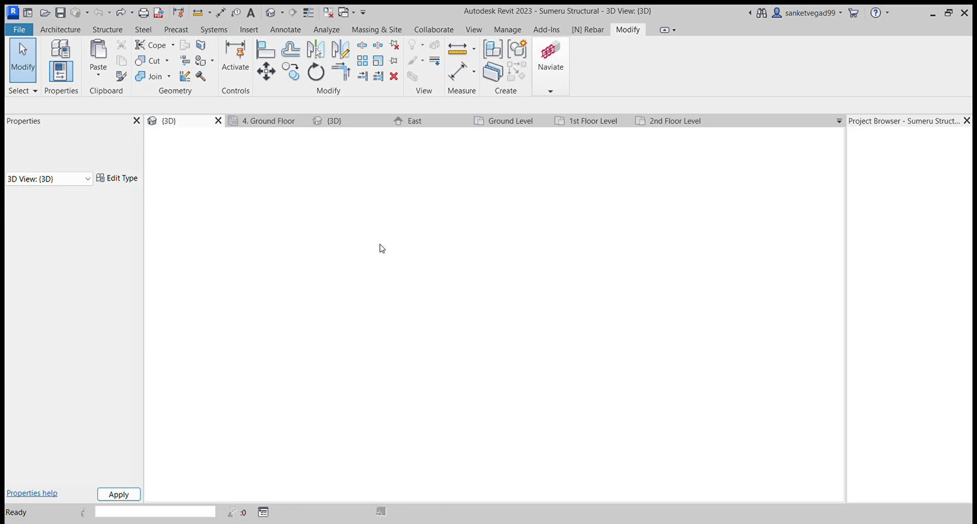
scroll(427, 265, down, 5)
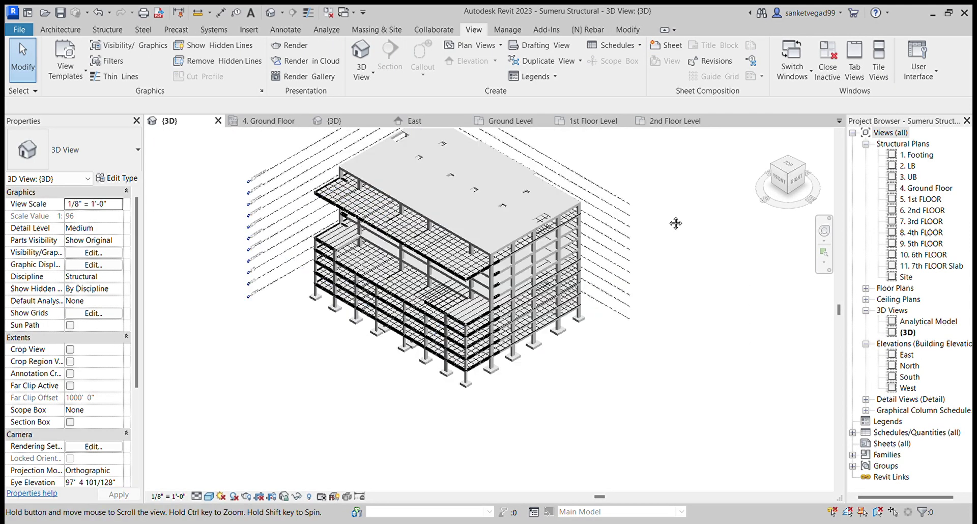
scroll(676, 222, down, 2)
scroll(616, 212, up, 3)
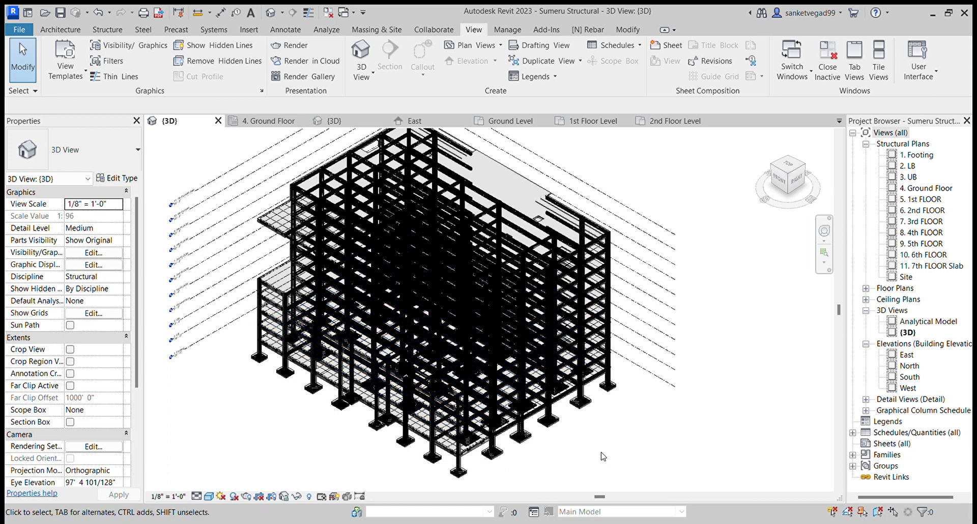
shift+middle_drag(602, 457, 586, 443)
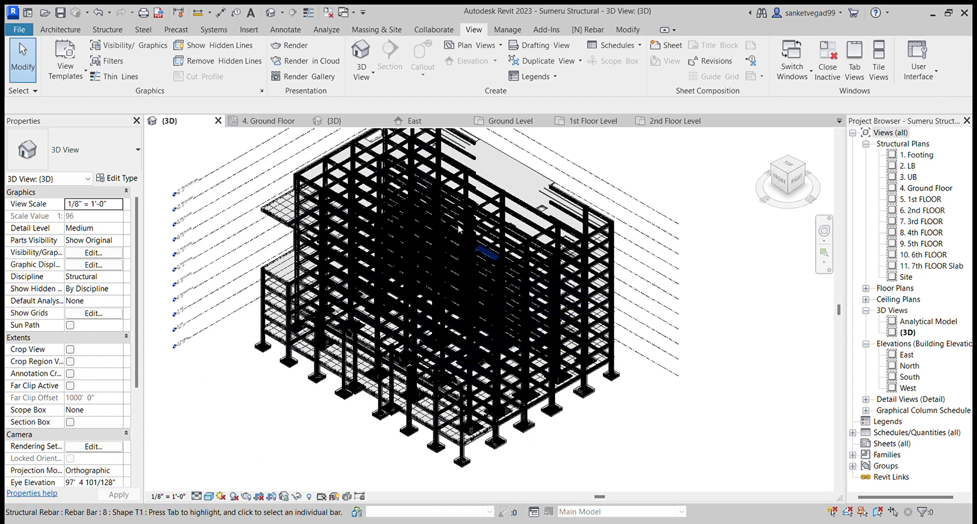
Open the 4. Ground Floor structural plan and inspect the reinforced column.
click(264, 122)
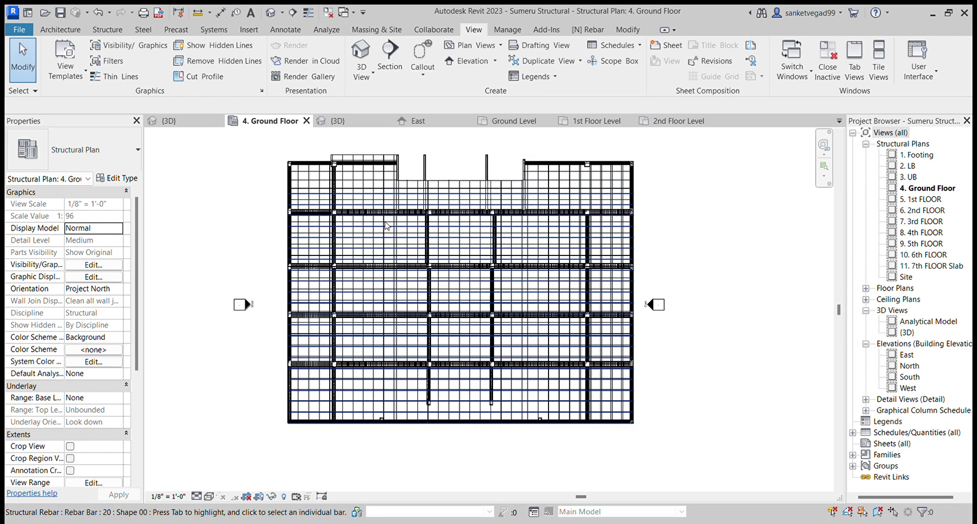
scroll(598, 376, up, 6)
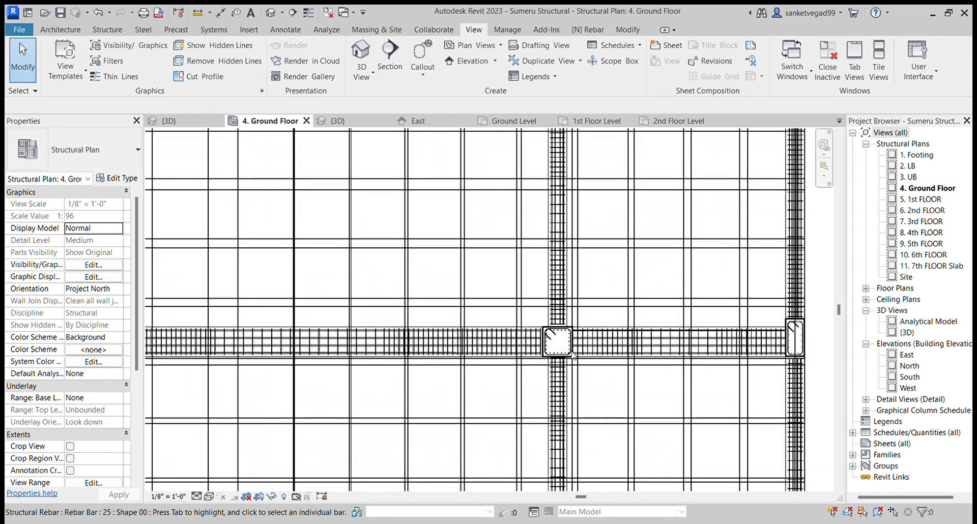
scroll(568, 275, up, 2)
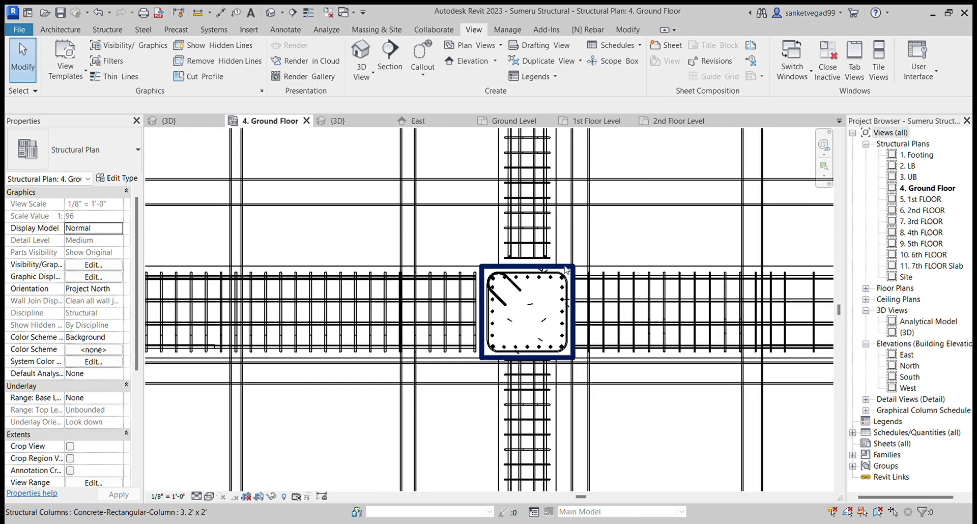
click(566, 270)
scroll(567, 273, down, 2)
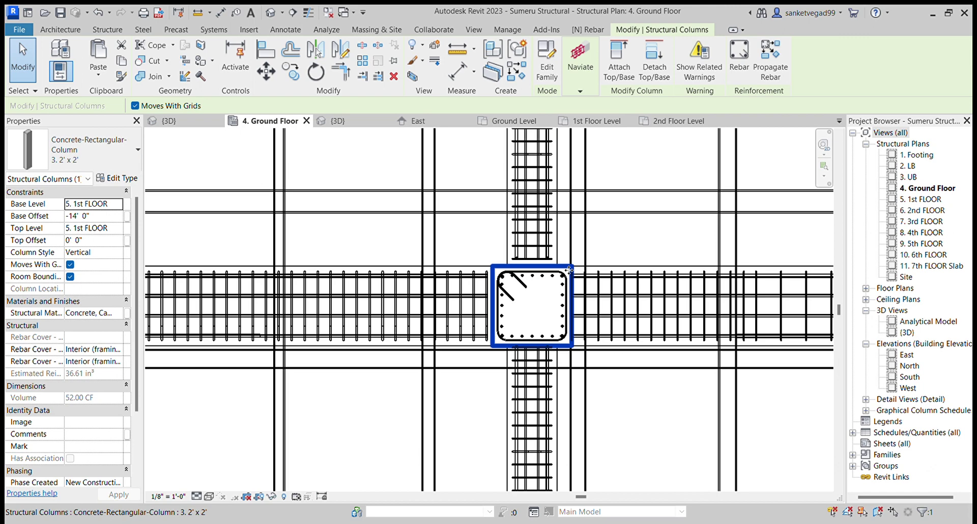
scroll(567, 274, down, 4)
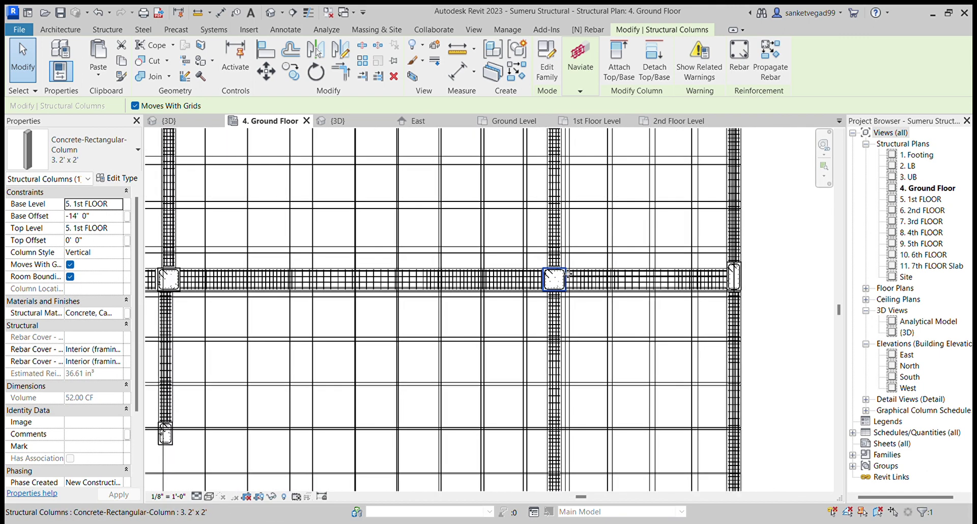
scroll(570, 292, down, 6)
Copy the 2' x 2' concrete column, paste it below the grid, and select it.
click(536, 398)
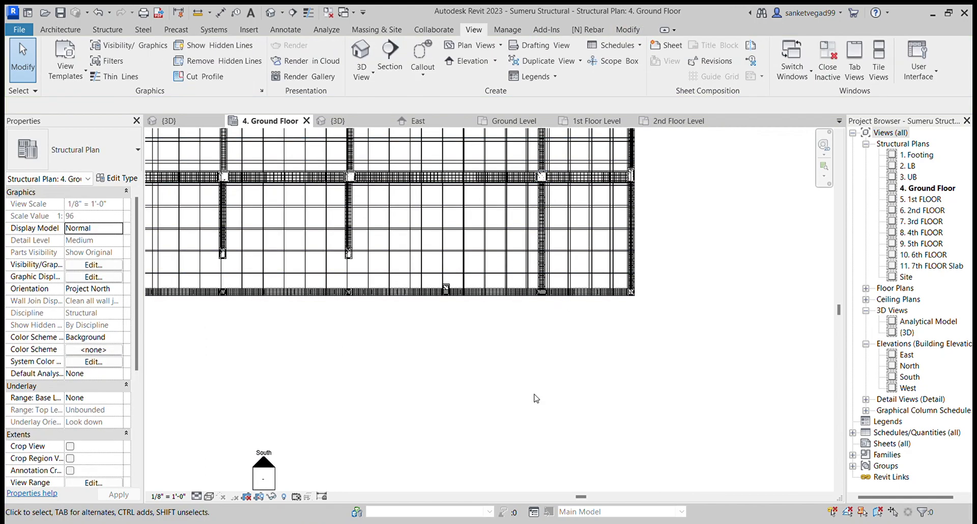
key(m)
key(v)
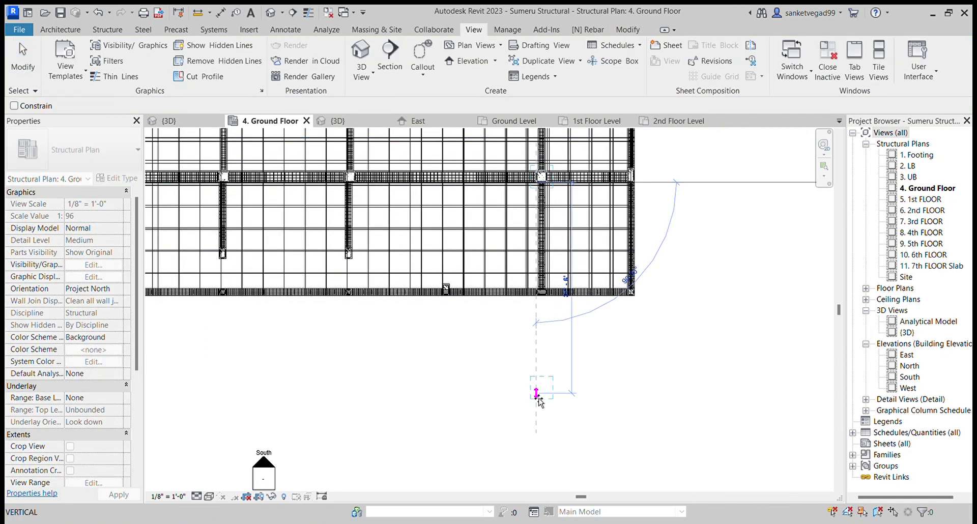
key(ctrl+v)
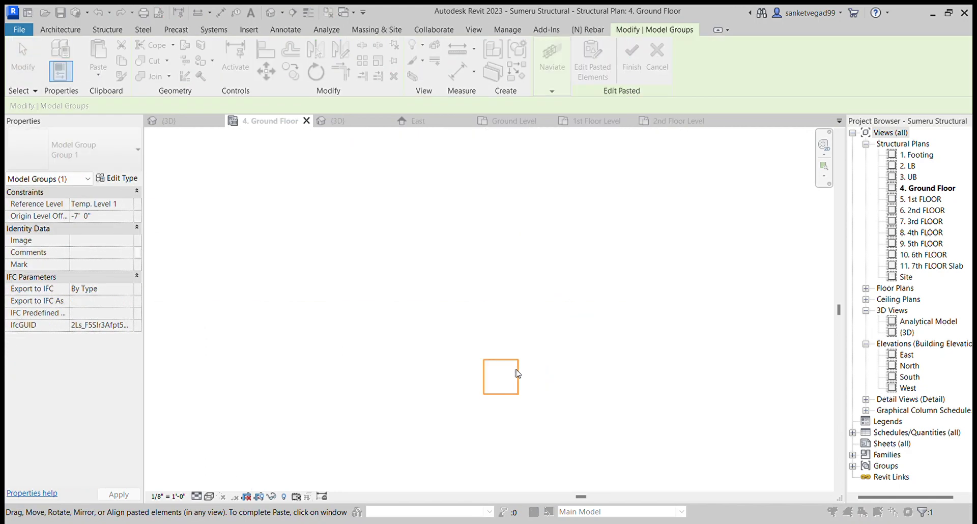
click(530, 308)
click(517, 366)
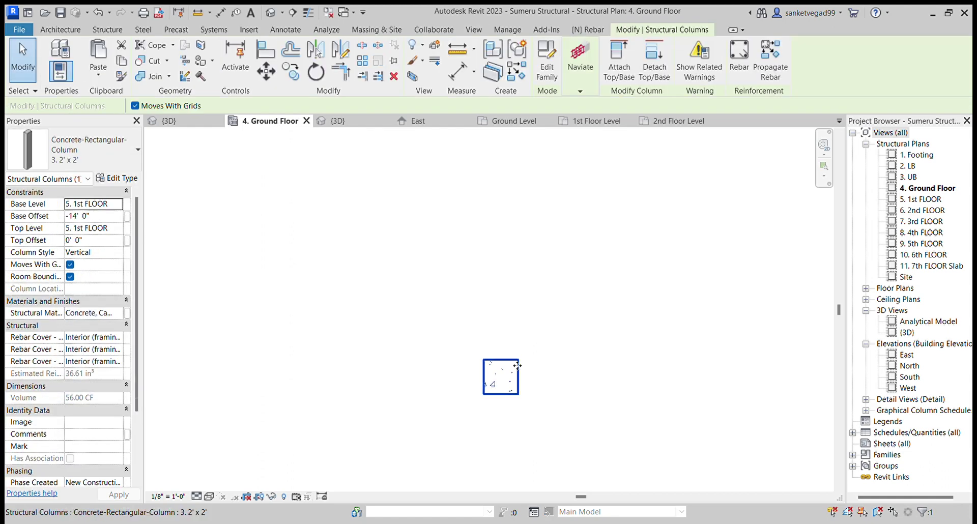
scroll(532, 382, up, 3)
click(543, 365)
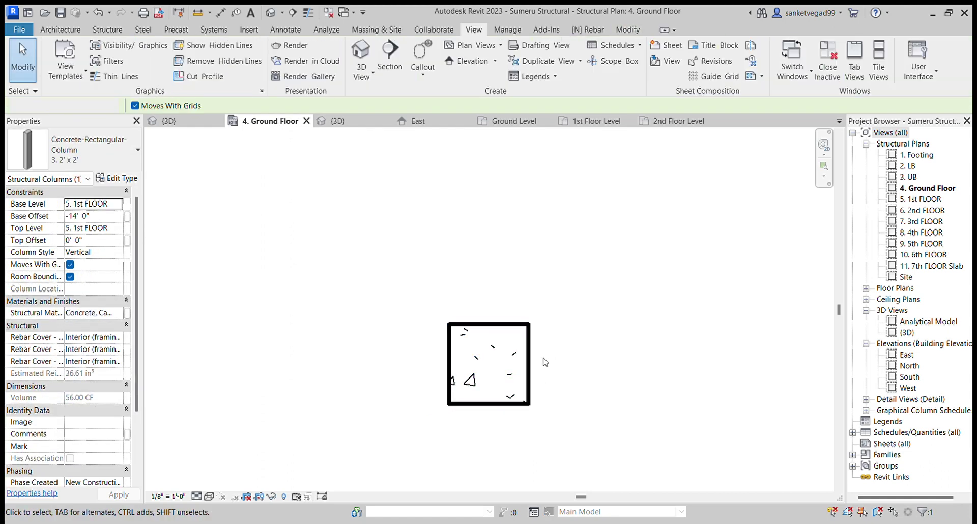
click(526, 331)
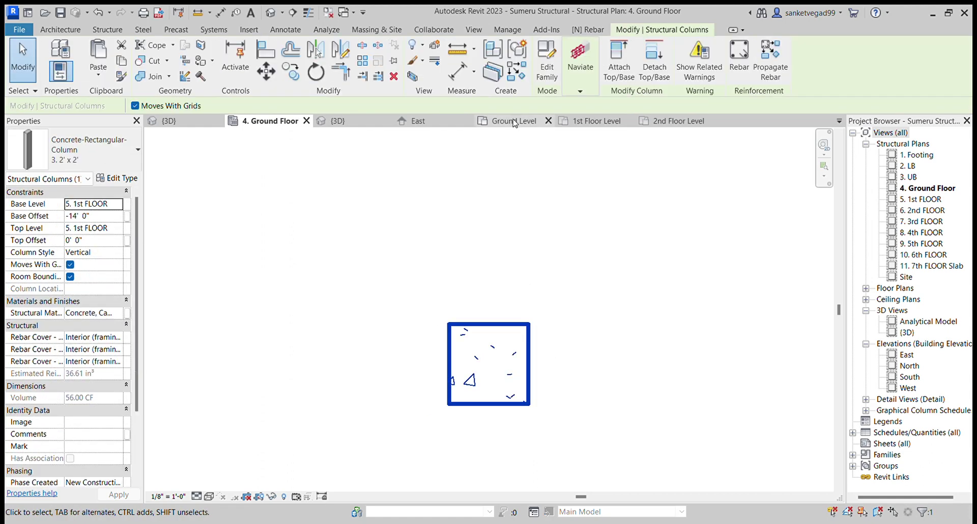
Add longitudinal bars and perimeter ties to the pasted column with Naviate reinforcement.
click(579, 92)
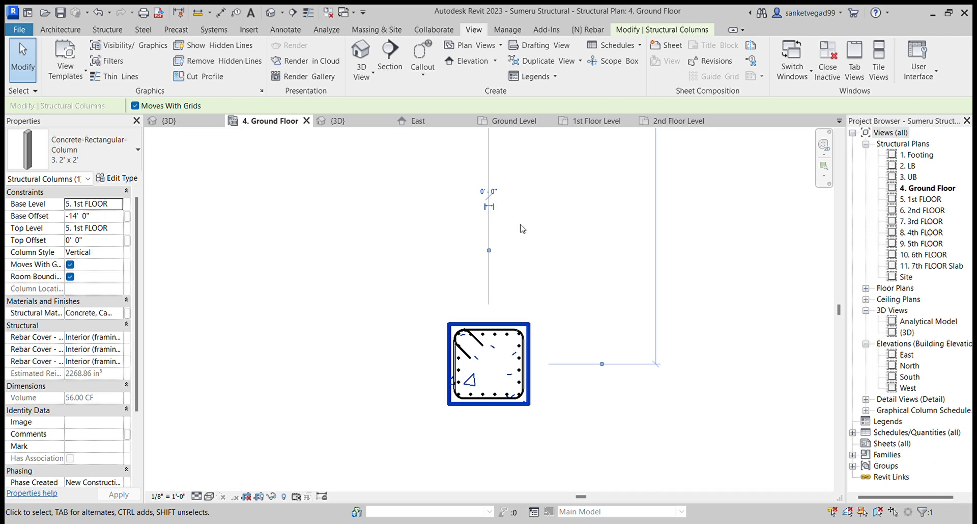
key(Escape)
scroll(524, 264, up, 3)
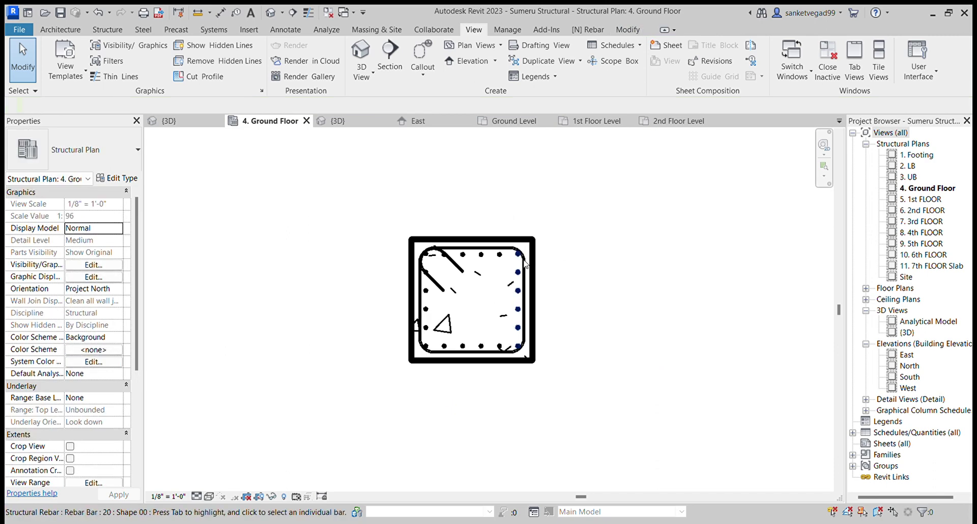
click(524, 263)
click(345, 188)
drag(329, 186, 580, 401)
key(Escape)
scroll(579, 377, down, 2)
middle_drag(578, 373, 546, 320)
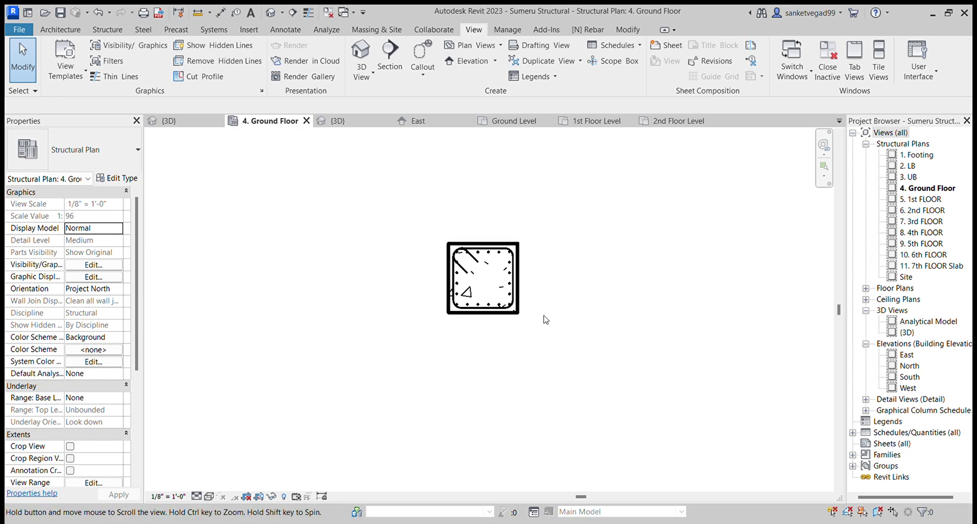
scroll(539, 311, down, 4)
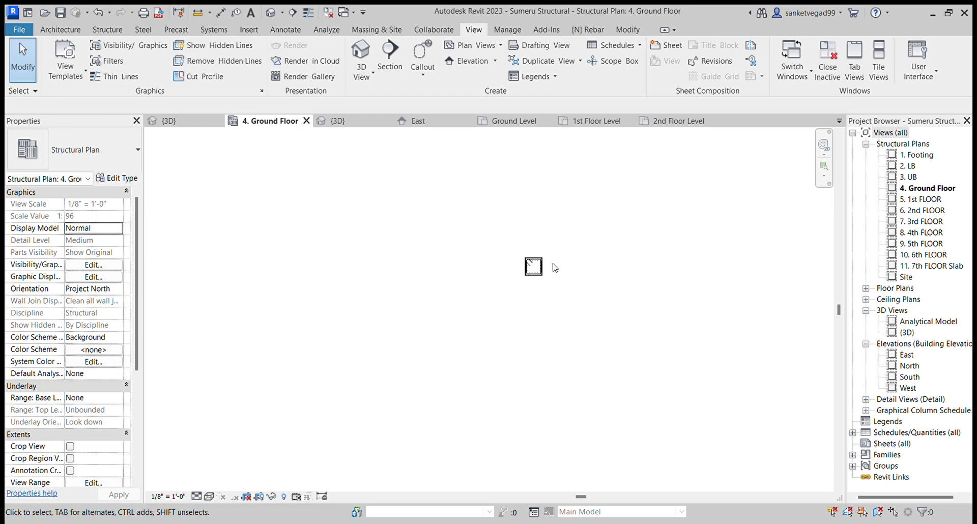
scroll(605, 225, down, 3)
middle_drag(604, 225, 658, 212)
scroll(658, 212, down, 2)
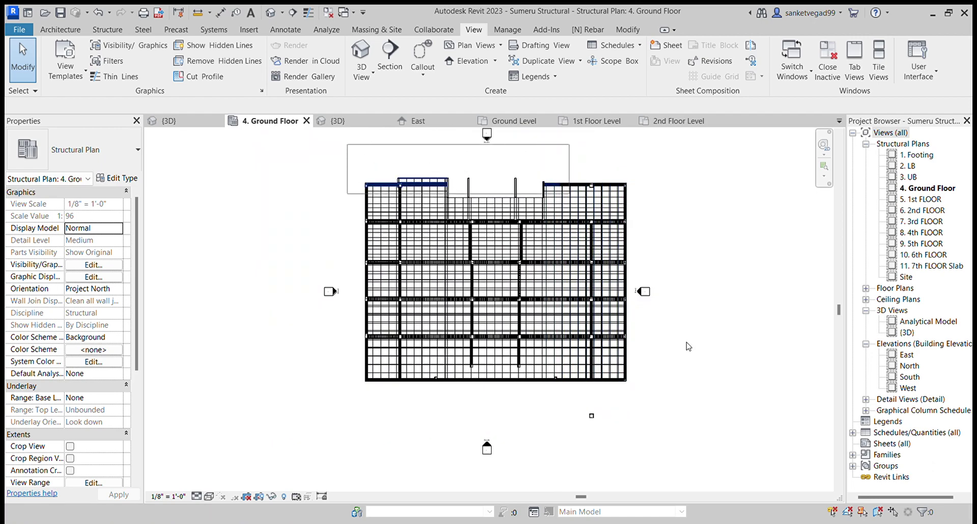
drag(688, 346, 650, 425)
click(682, 377)
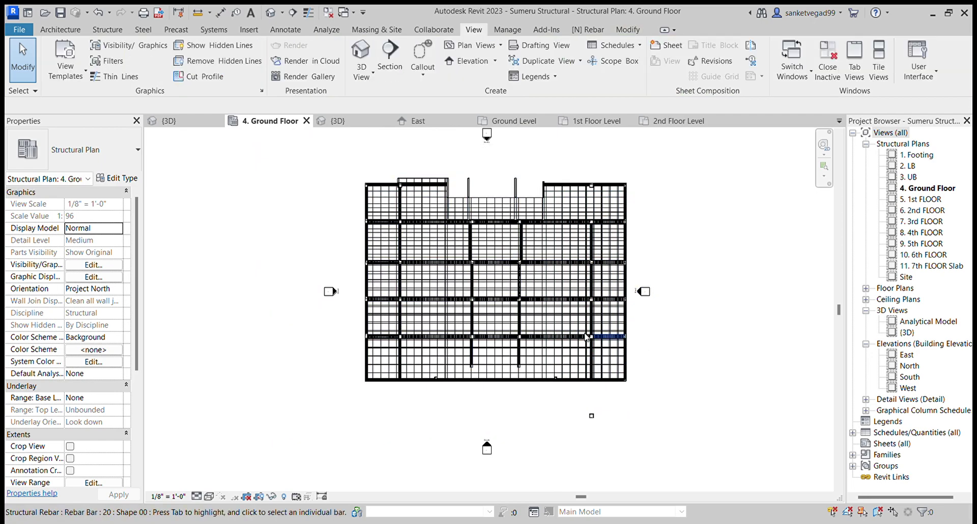
scroll(587, 337, up, 3)
scroll(702, 258, up, 1)
scroll(700, 235, down, 2)
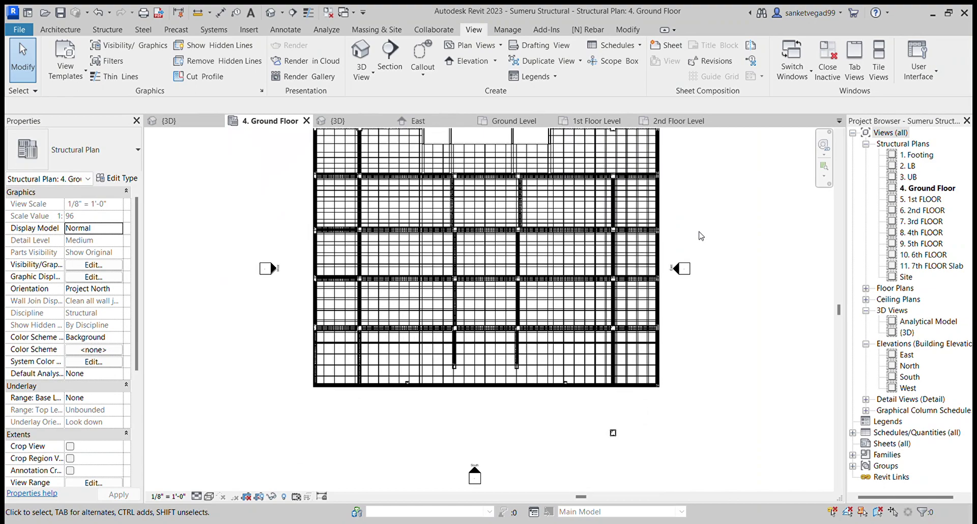
scroll(515, 156, up, 4)
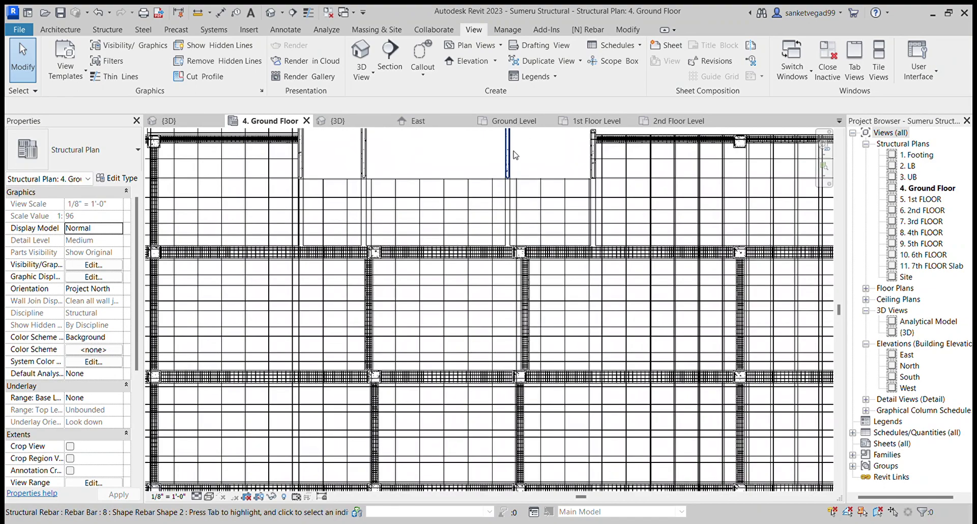
scroll(515, 155, up, 3)
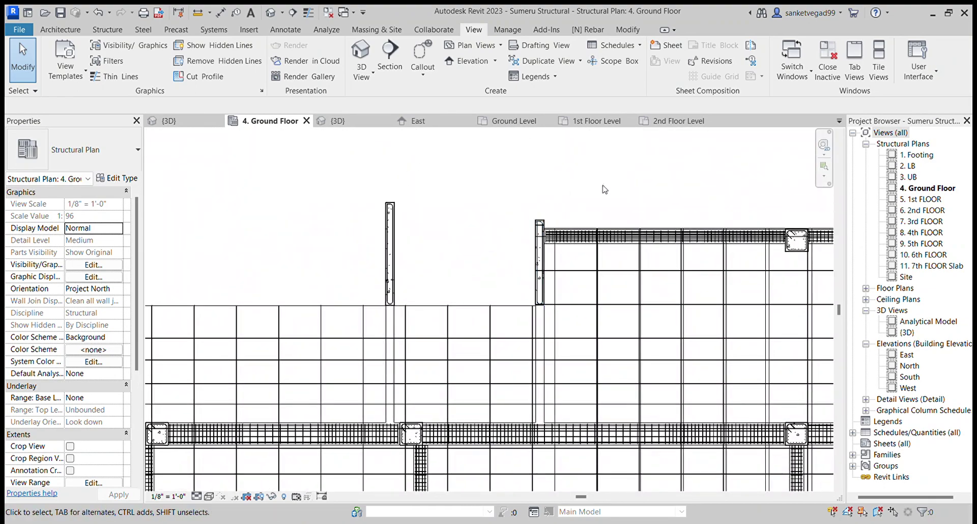
scroll(605, 190, down, 6)
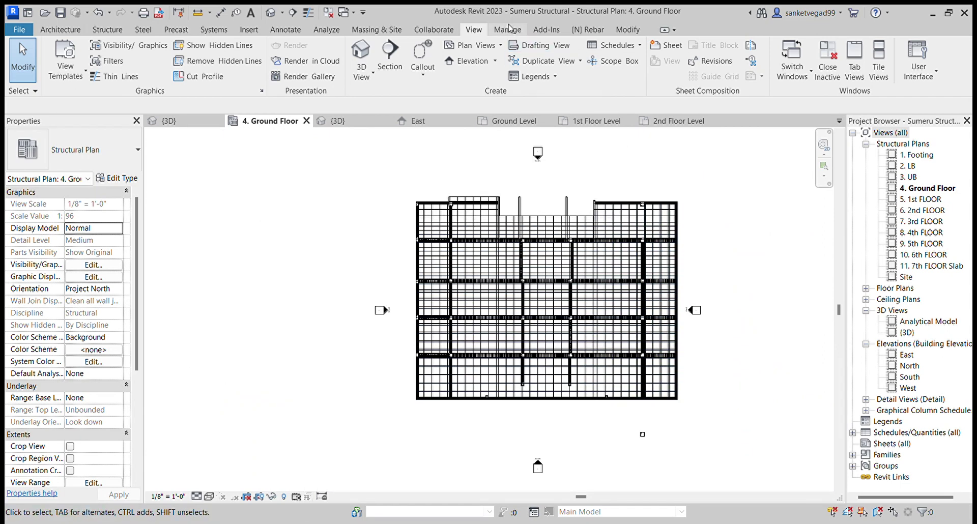
Check the Manage tab, then return to the View tab's schedule tools.
click(508, 29)
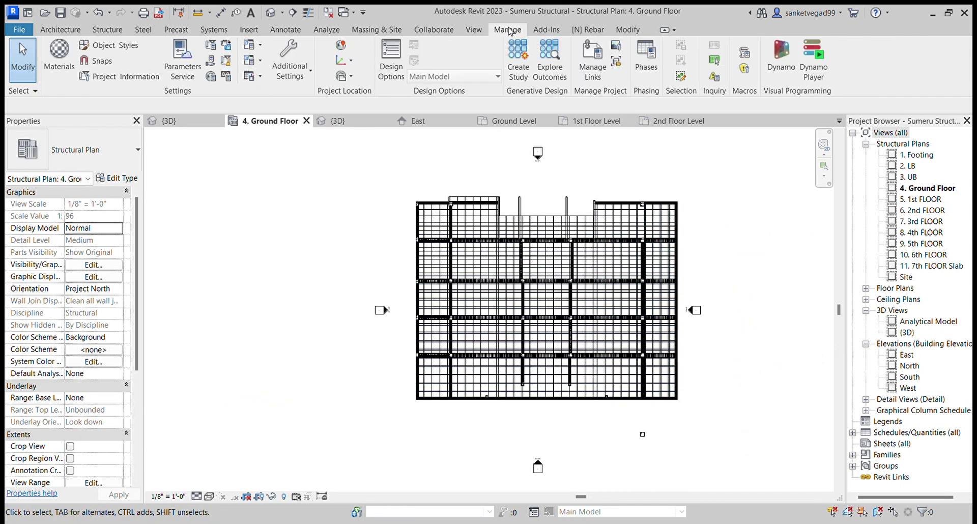
scroll(401, 187, up, 2)
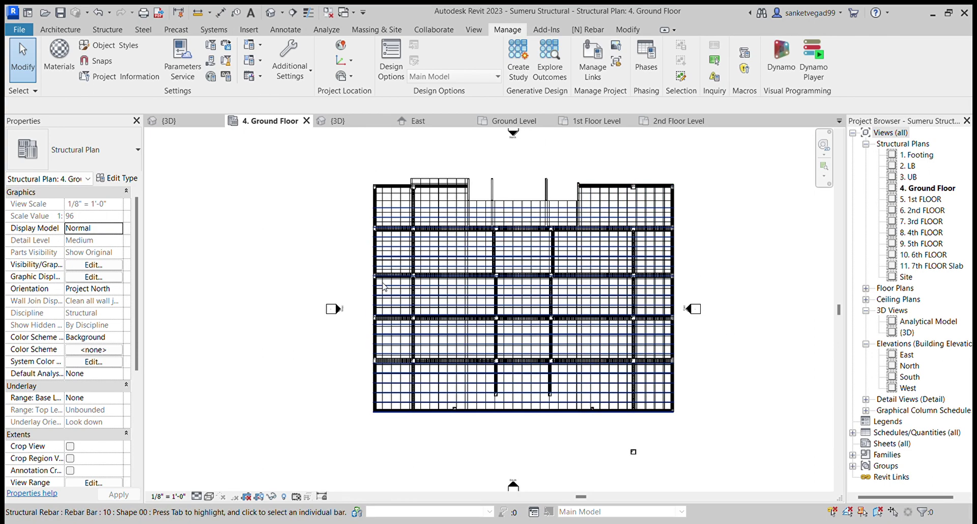
click(474, 31)
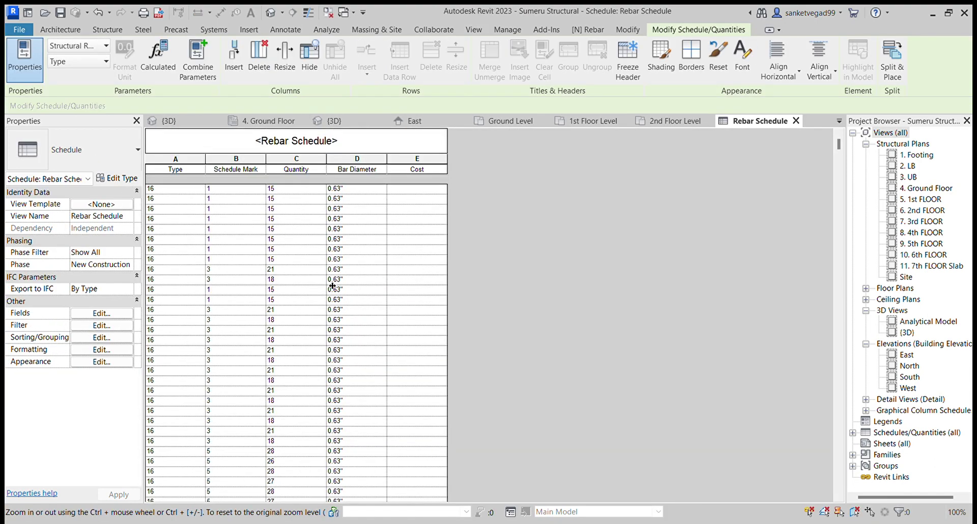
Widen the Cost and Bar Diameter columns and scroll through bar types 8 to 25.
drag(448, 198, 572, 198)
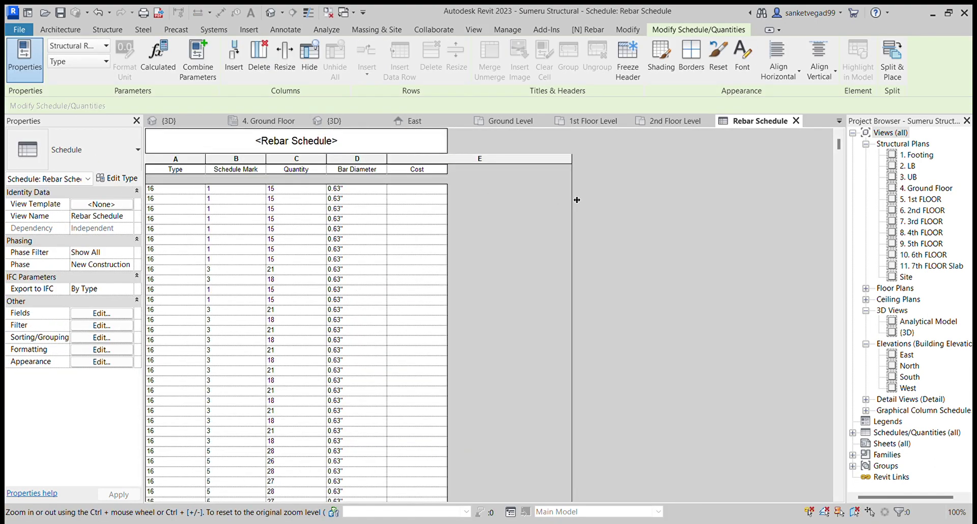
drag(393, 225, 508, 225)
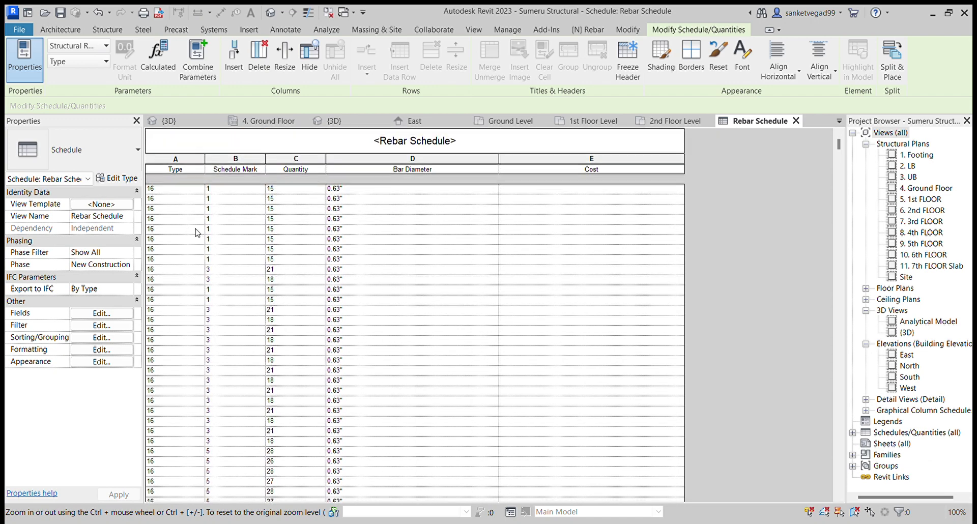
scroll(244, 230, down, 5)
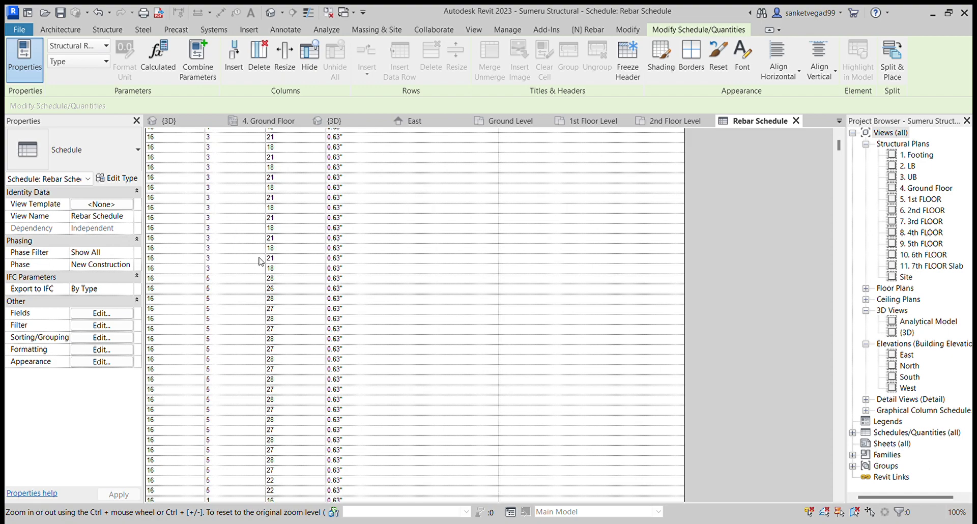
scroll(271, 259, down, 10)
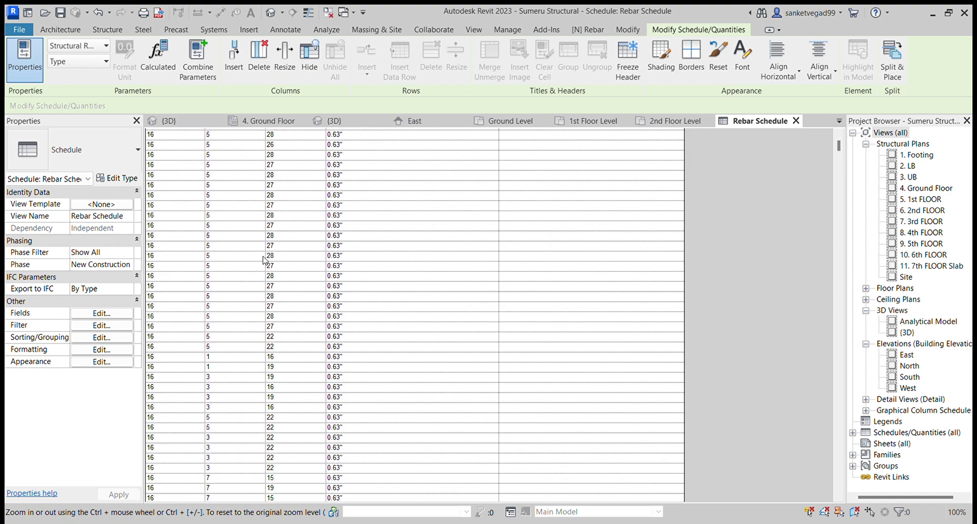
scroll(271, 267, down, 10)
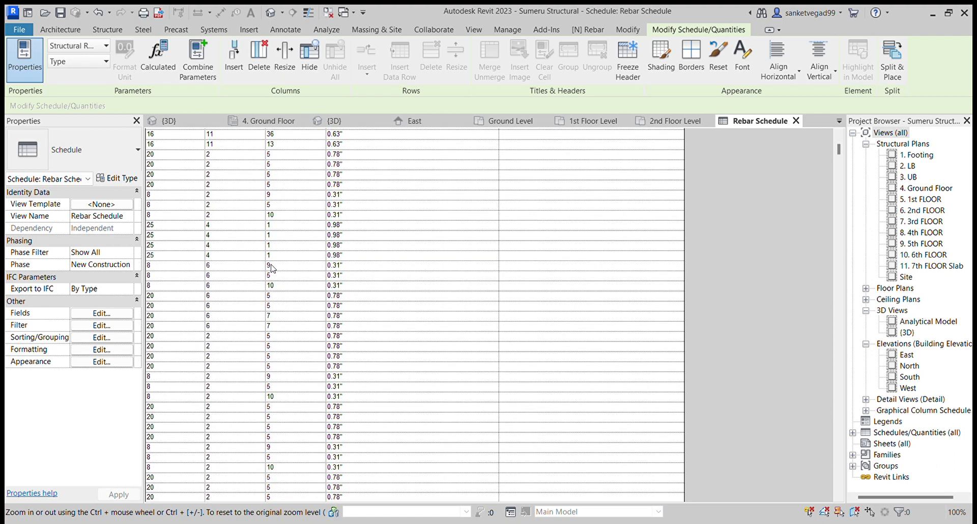
scroll(275, 271, down, 10)
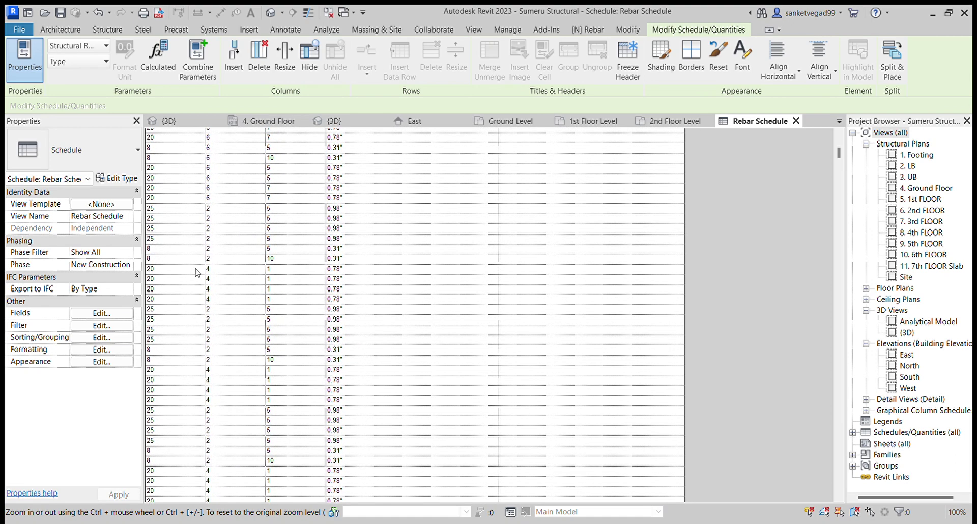
scroll(198, 272, down, 8)
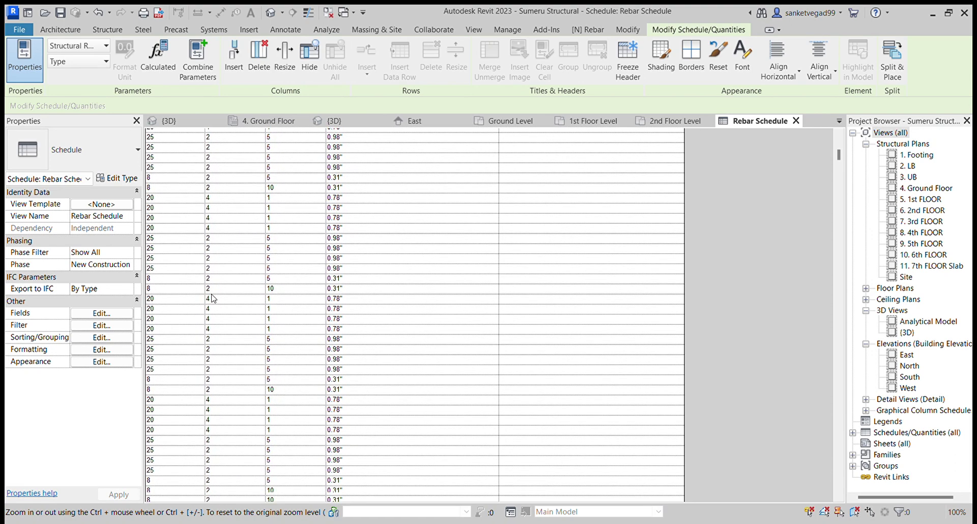
scroll(187, 293, down, 10)
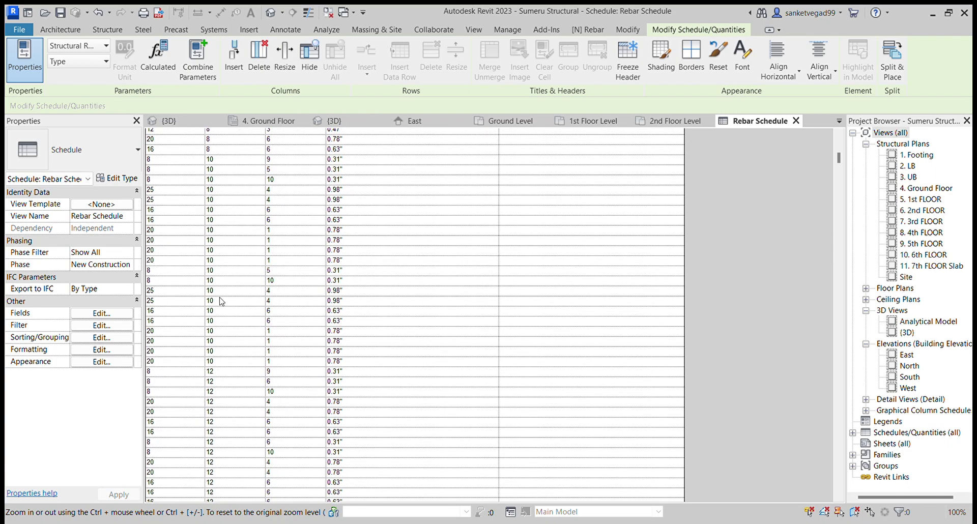
scroll(223, 302, down, 10)
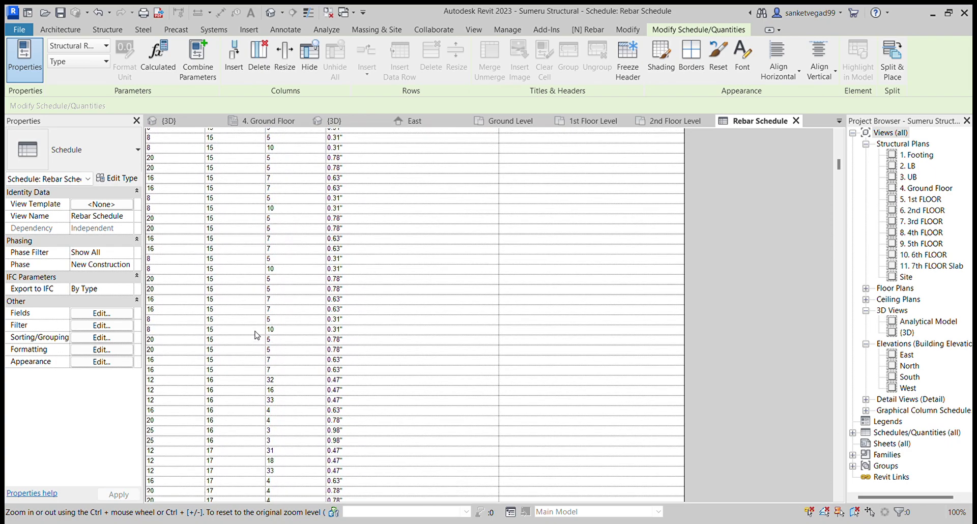
scroll(256, 335, down, 7)
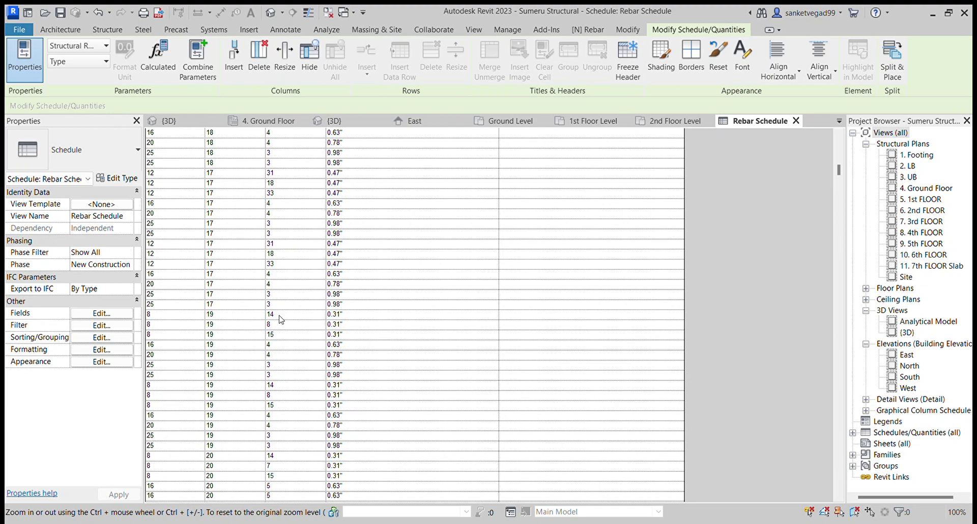